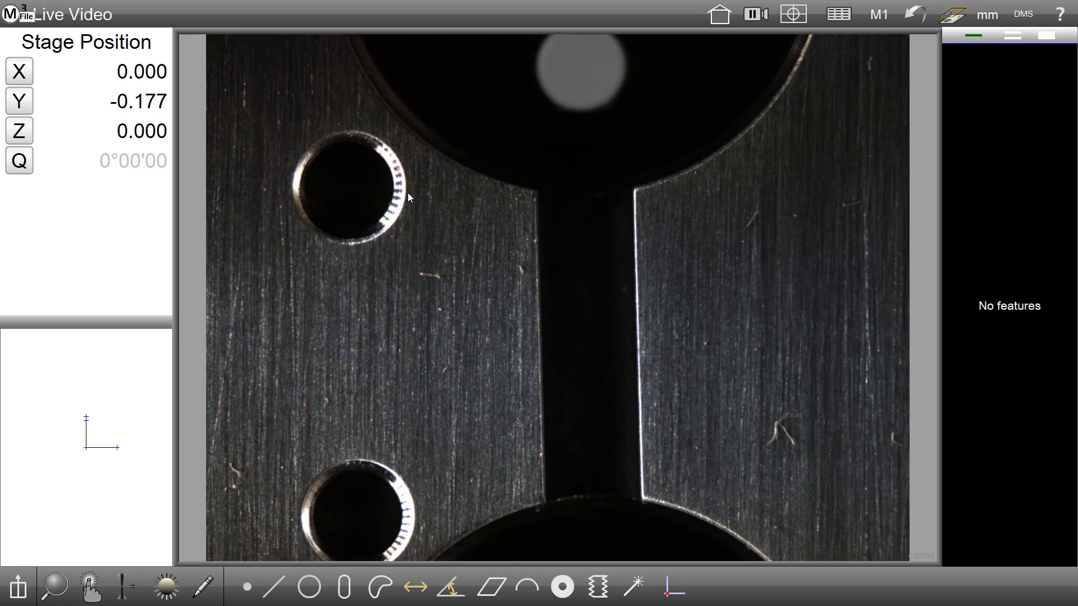
Step: Probe the upper hole's right edge and adjust the edge-detection threshold on its intensity profile
mouse_move(408, 193)
mouse_down()
mouse_move(408, 203)
mouse_move(405, 172)
mouse_move(402, 207)
mouse_move(408, 193)
mouse_up()
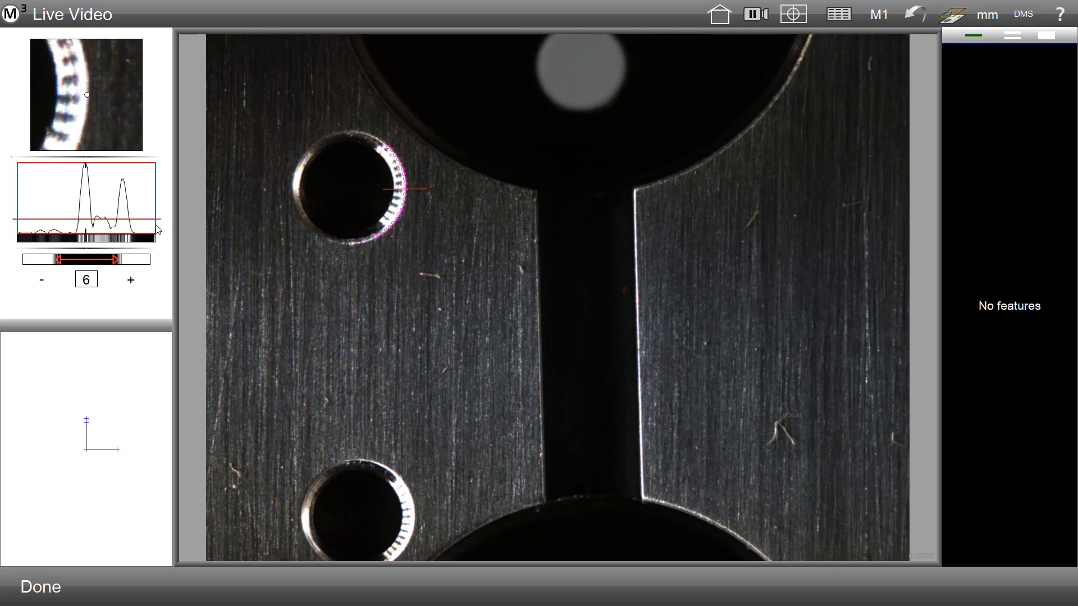
mouse_move(155, 219)
mouse_down()
mouse_move(155, 198)
mouse_move(149, 241)
mouse_move(143, 204)
mouse_move(140, 221)
mouse_up()
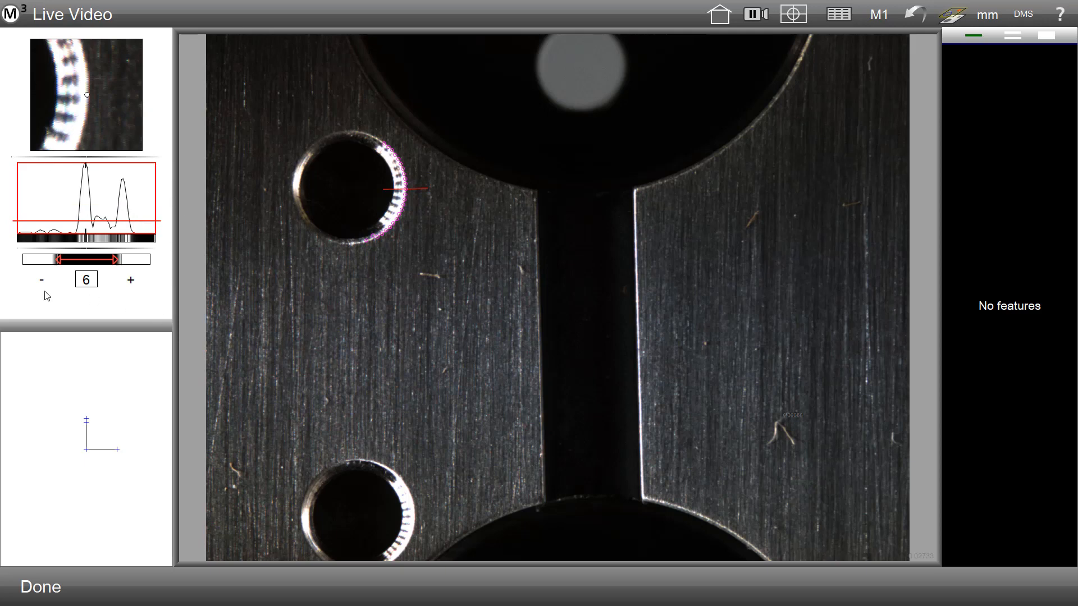
click(45, 590)
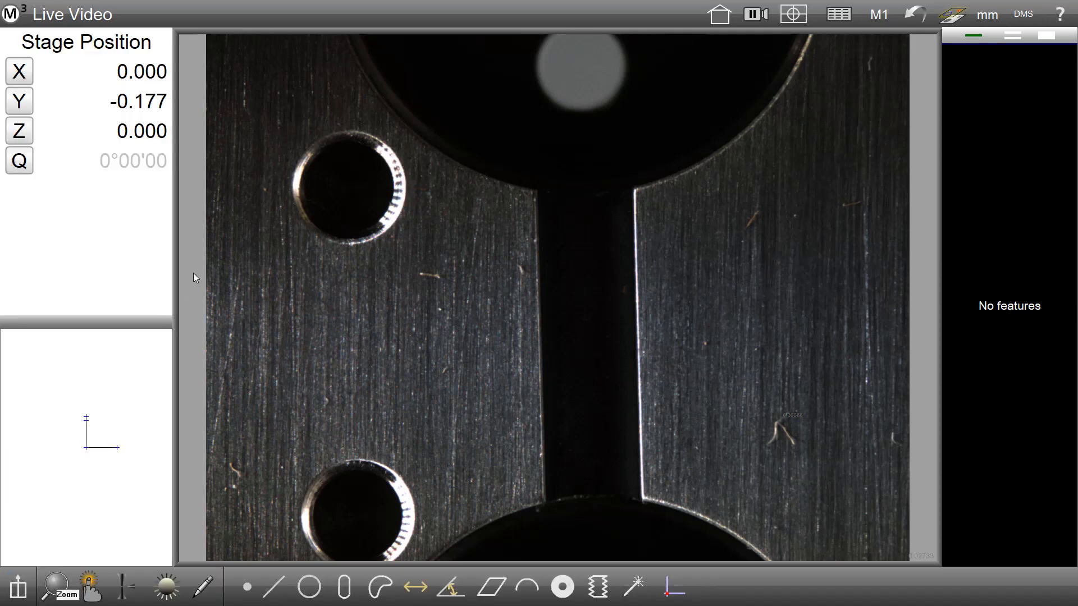
Step: Toggle Auto Teach and select the Eye measure tool as the probe tool
click(89, 588)
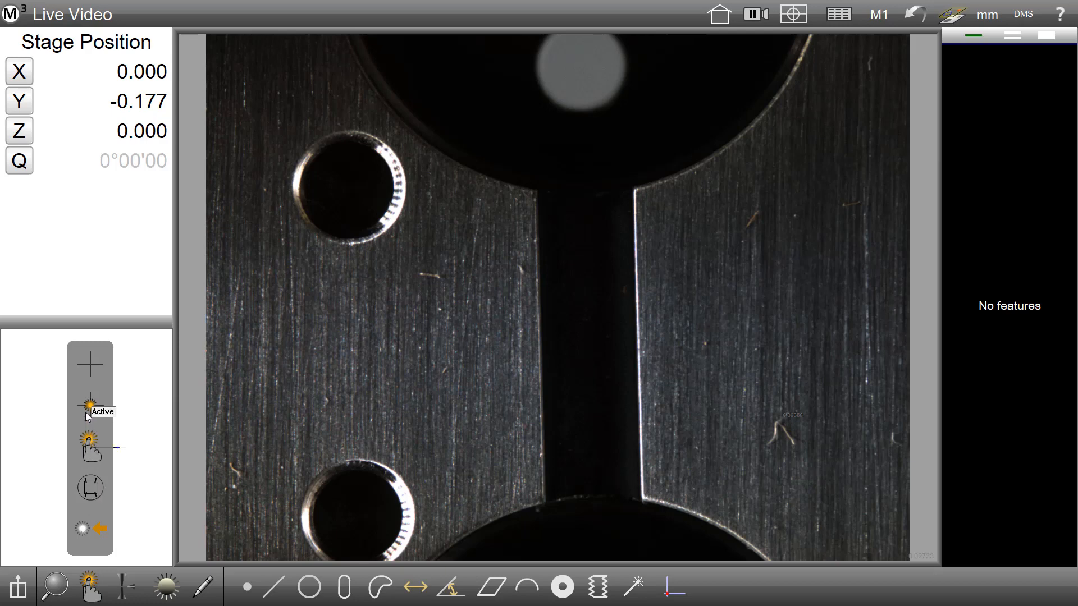
click(82, 533)
click(96, 529)
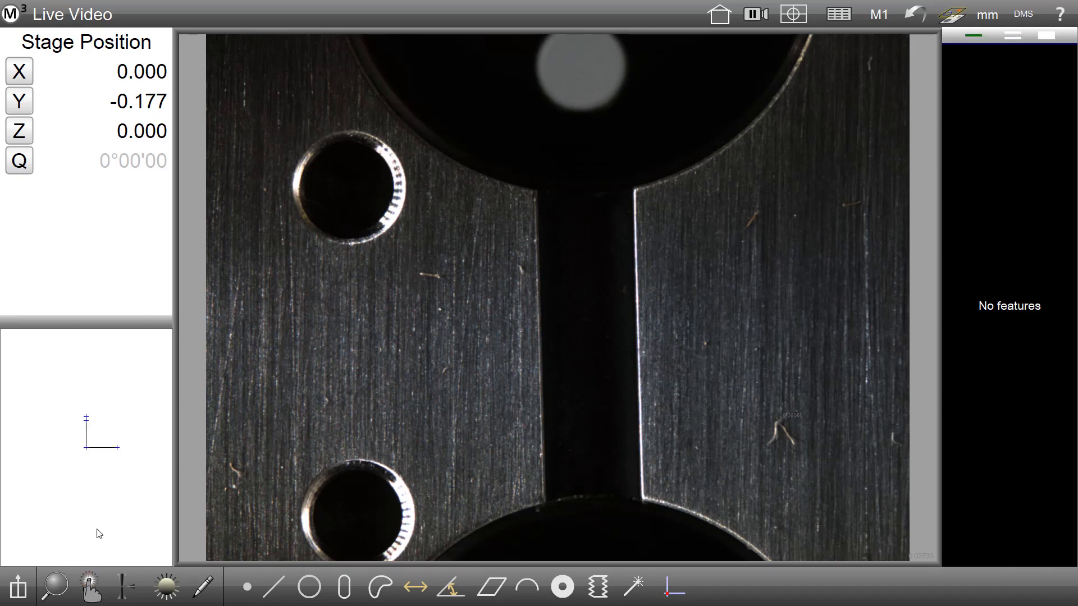
click(90, 585)
click(88, 597)
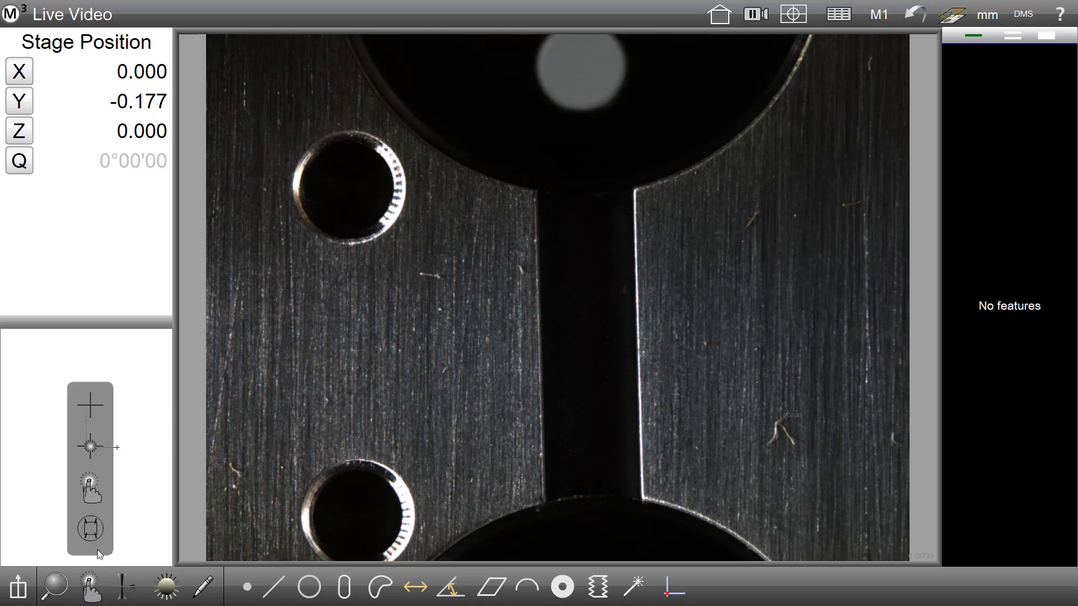
click(94, 492)
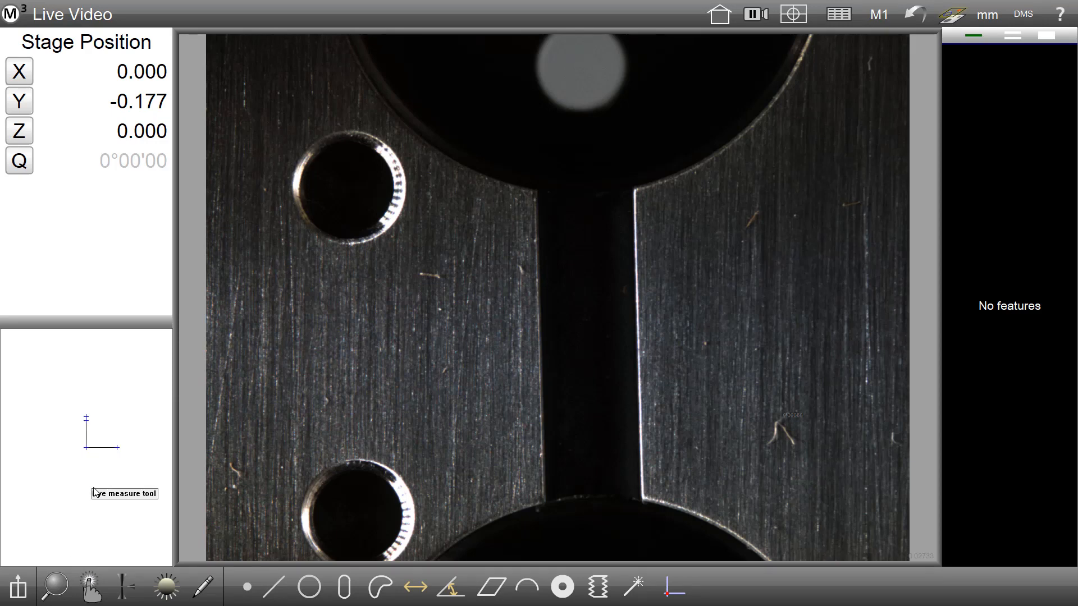
Step: Probe the upper hole's right edge with a single point and reselect the Eye measure tool
click(408, 194)
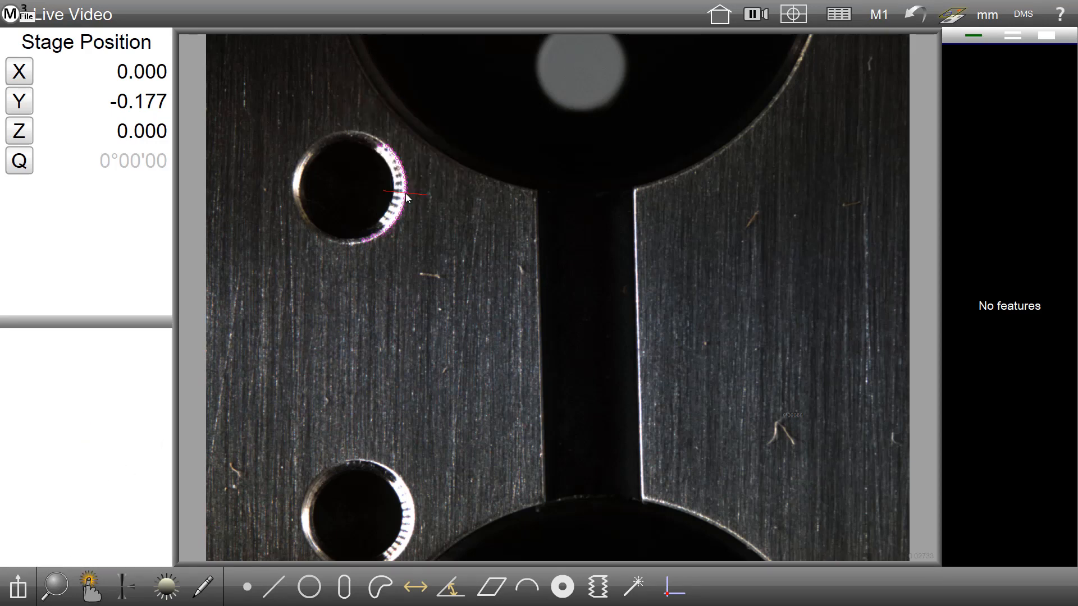
click(41, 591)
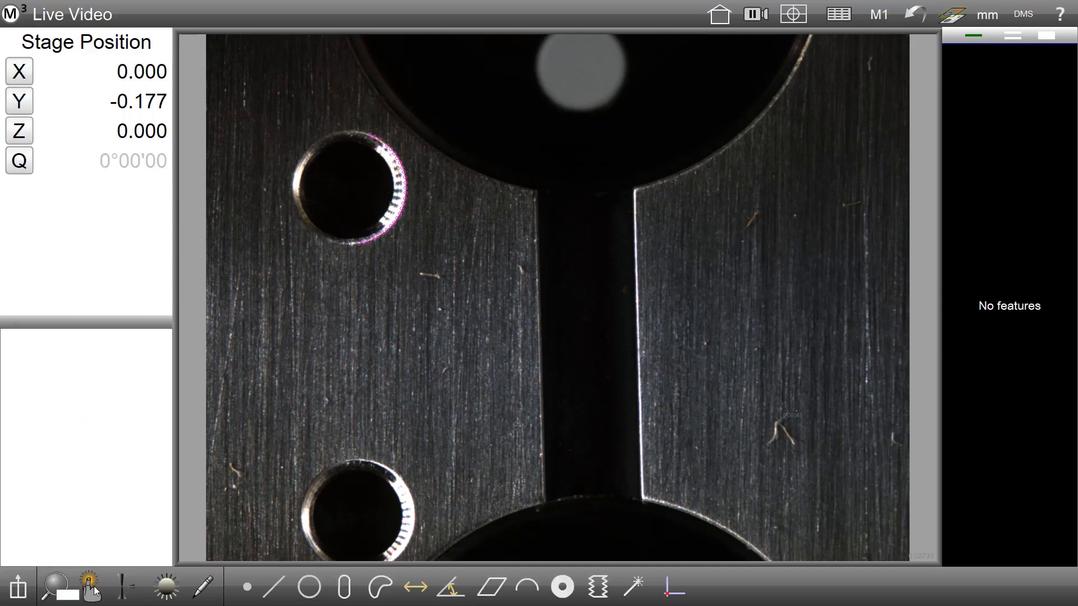
click(94, 587)
click(91, 543)
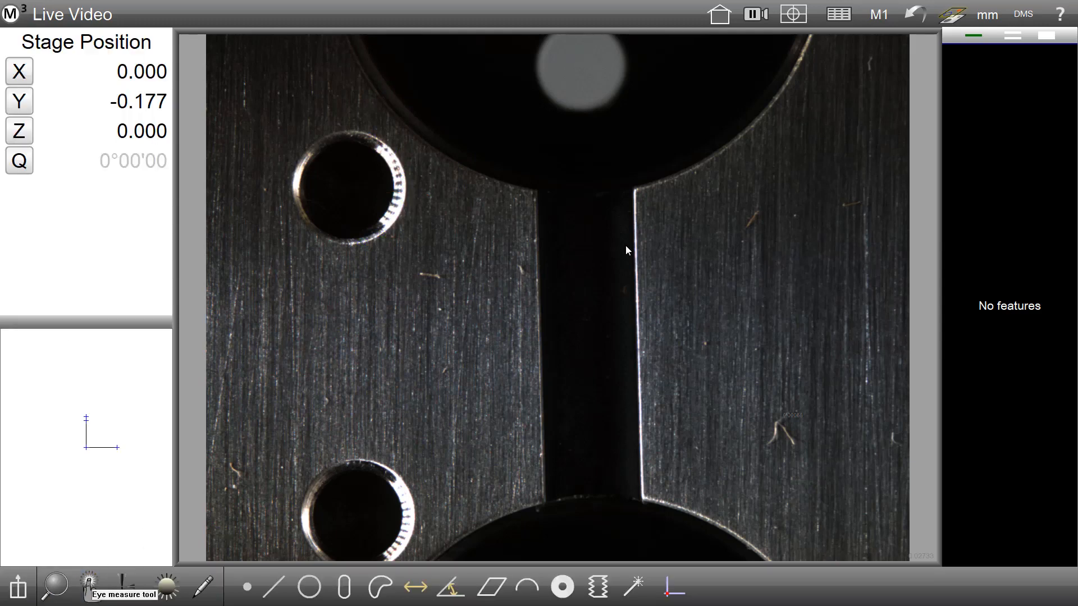
Step: Draw an edge probe along the slot's right edge and review its edge profile
drag(627, 251, 617, 377)
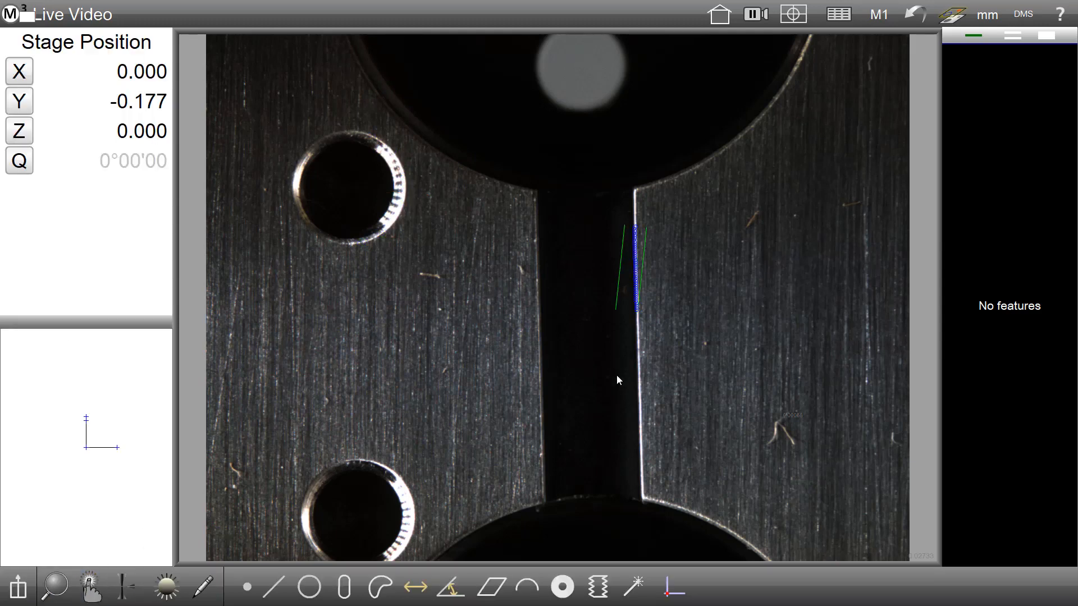
click(638, 294)
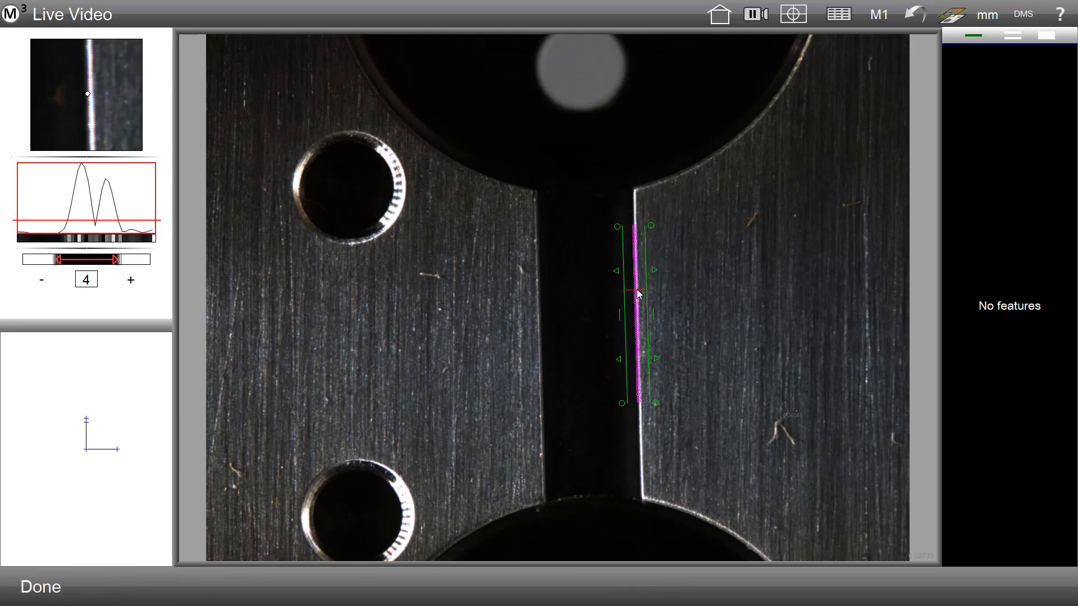
click(27, 594)
Step: Switch to the crosshair probe and probe the slot's right edge with it
click(89, 584)
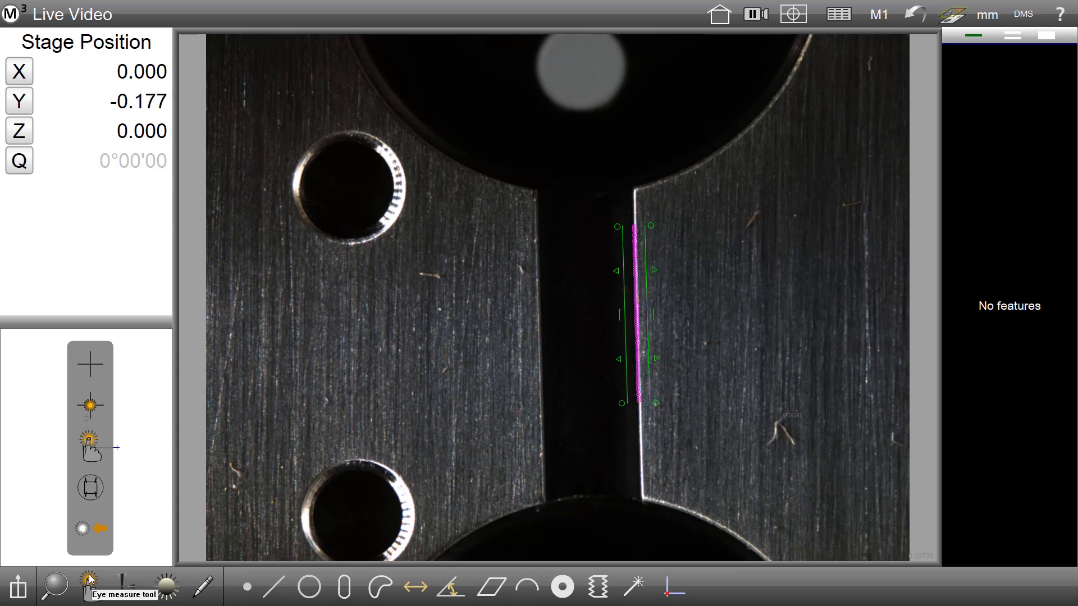
click(97, 414)
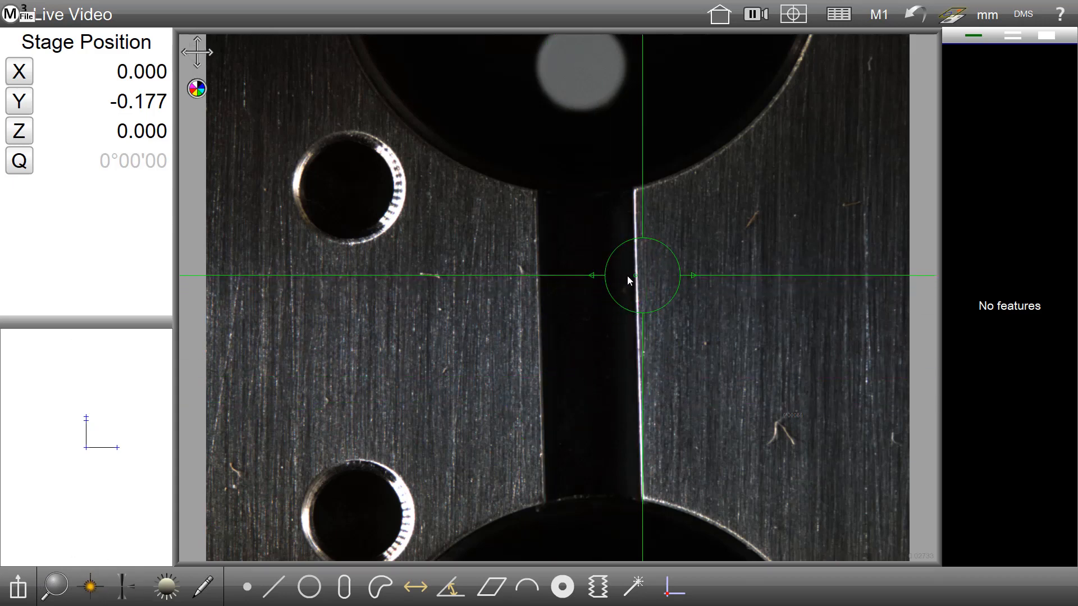
drag(627, 275, 636, 276)
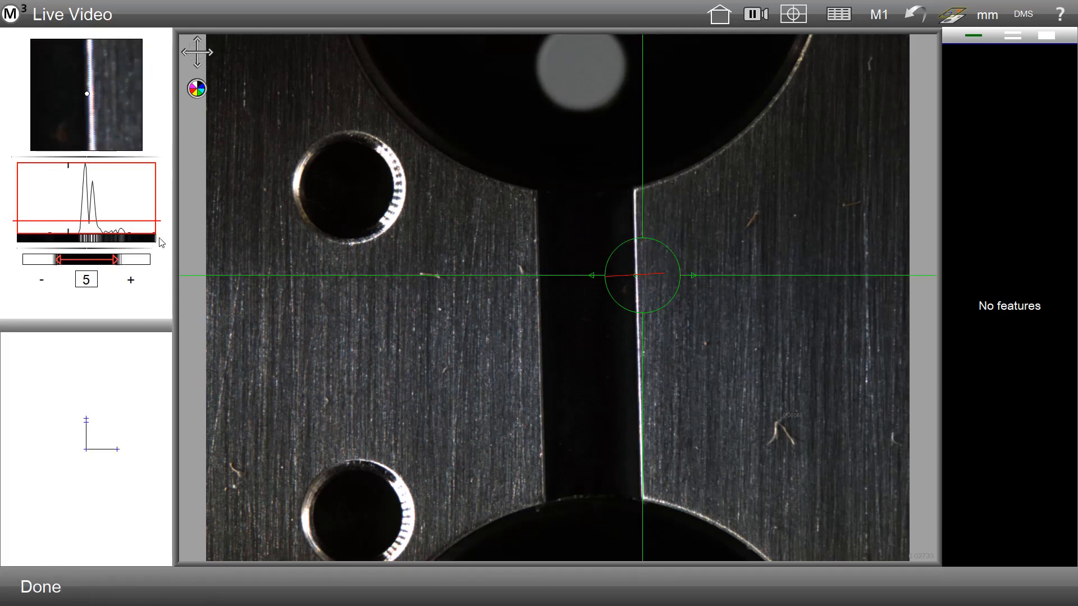
click(43, 594)
Step: Toggle the crosshair probe's Auto Teach and Eye measure options
click(91, 589)
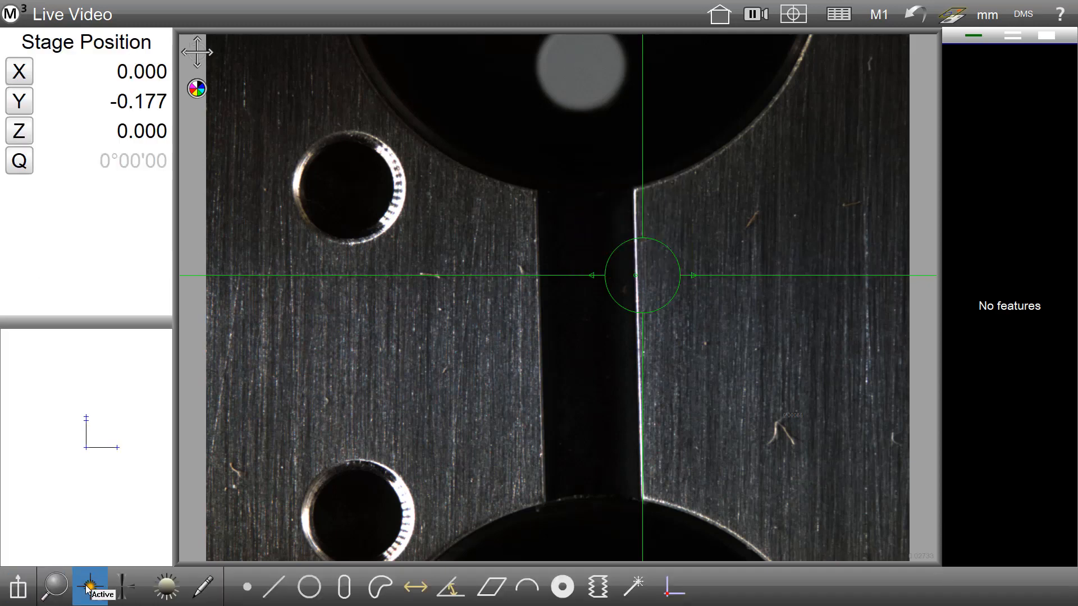
click(88, 534)
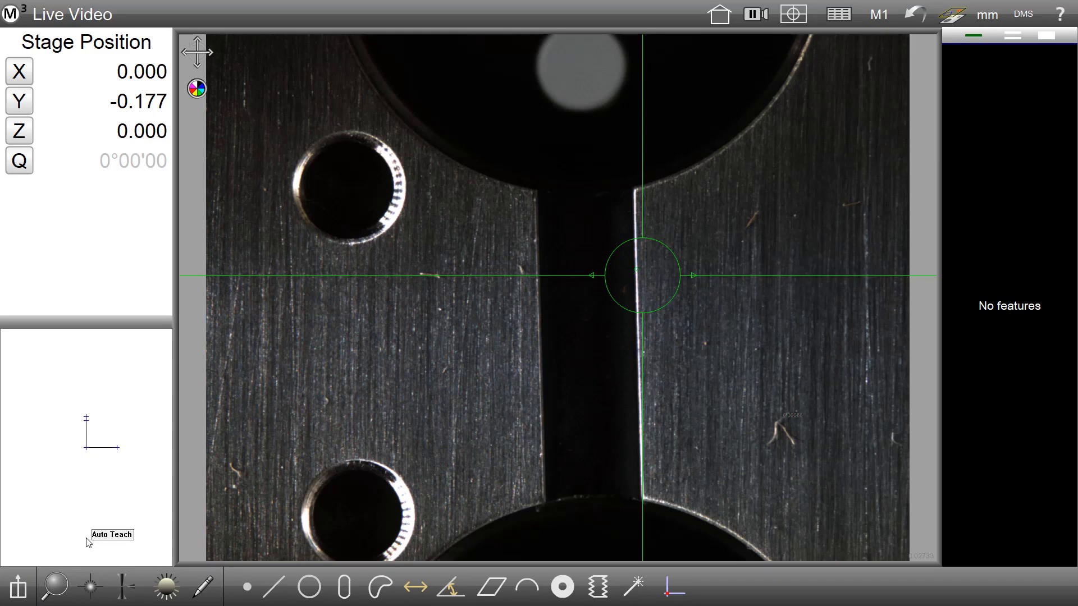
click(91, 590)
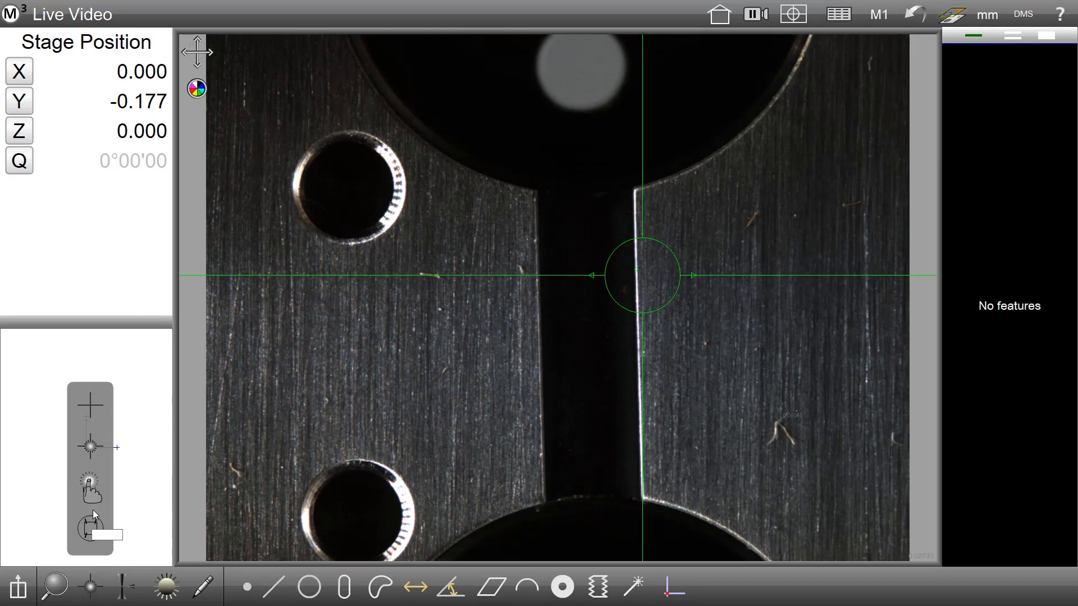
click(91, 450)
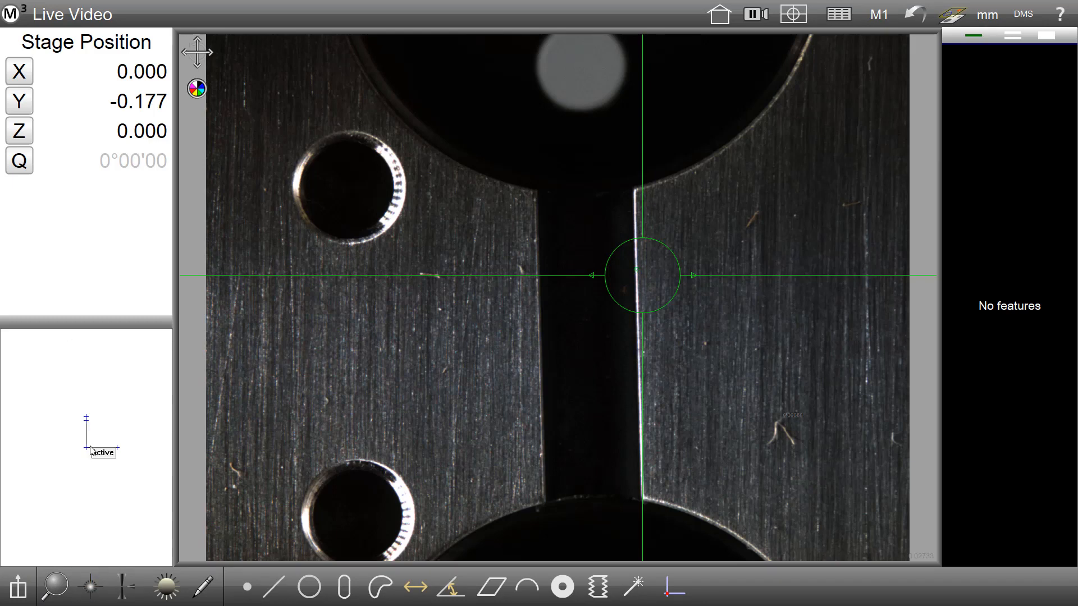
Step: Enable the crosshair's move mode and resize its target circle
click(203, 46)
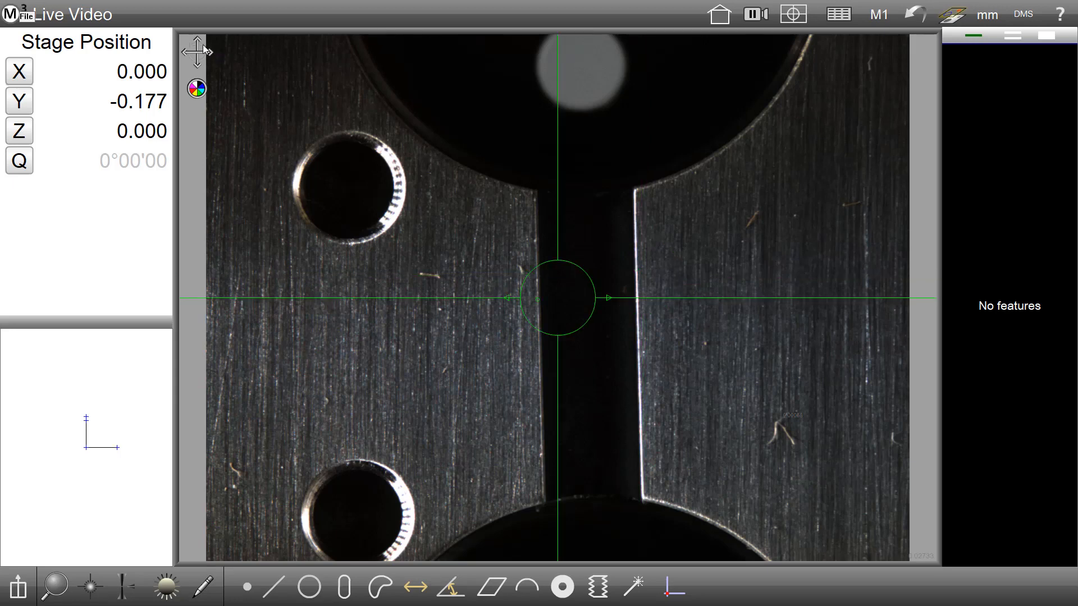
scroll(593, 299, down, 3)
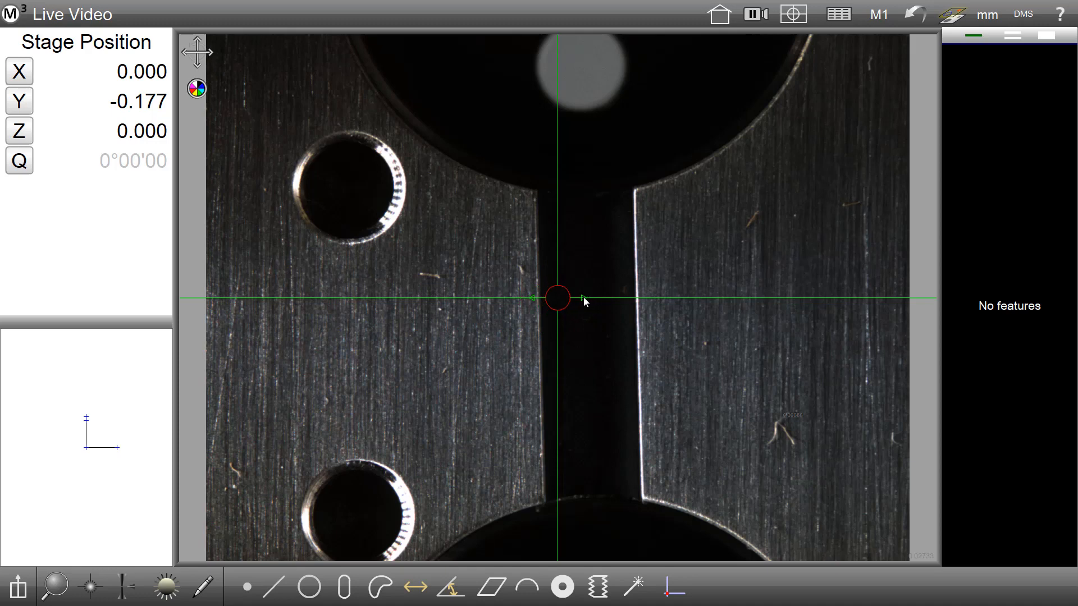
scroll(585, 301, up, 3)
scroll(620, 299, up, 2)
scroll(584, 298, down, 6)
scroll(606, 298, up, 6)
Step: Move the crosshair onto the slot's right edge
click(620, 296)
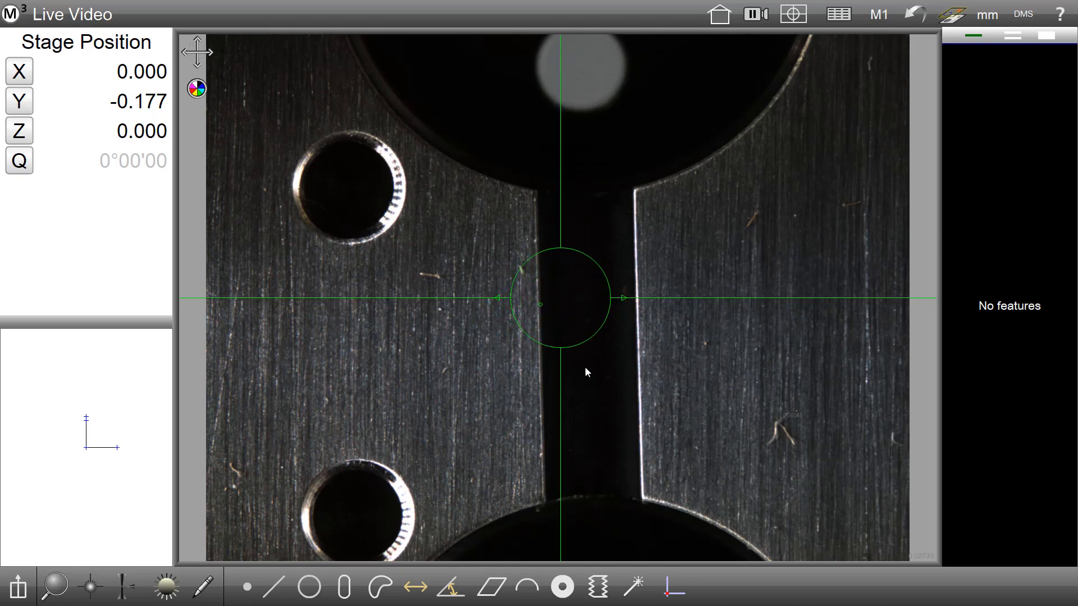
click(562, 290)
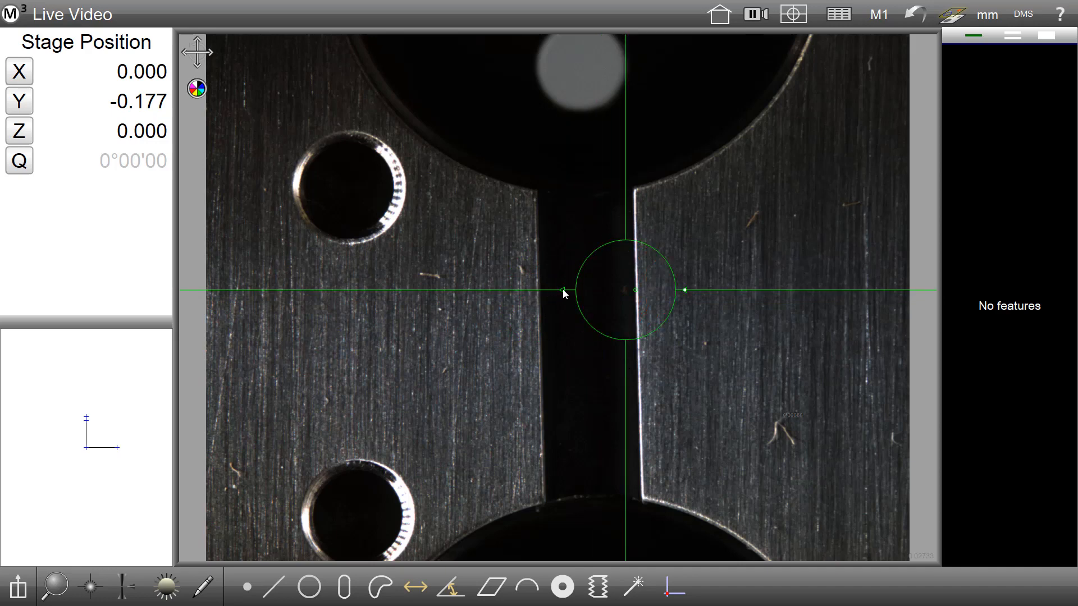
click(565, 290)
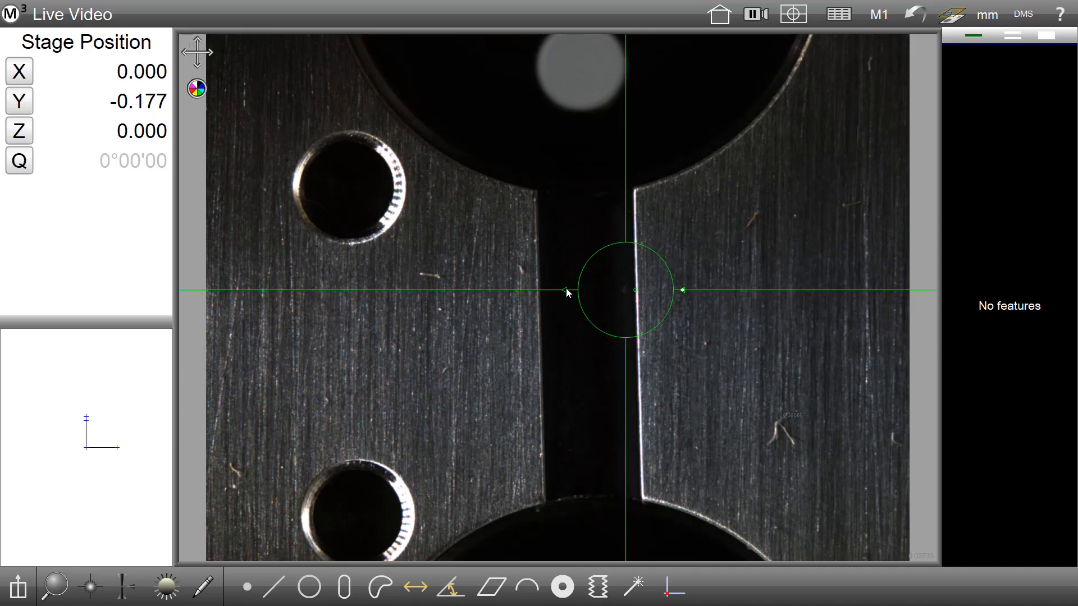
drag(566, 290, 583, 291)
click(582, 292)
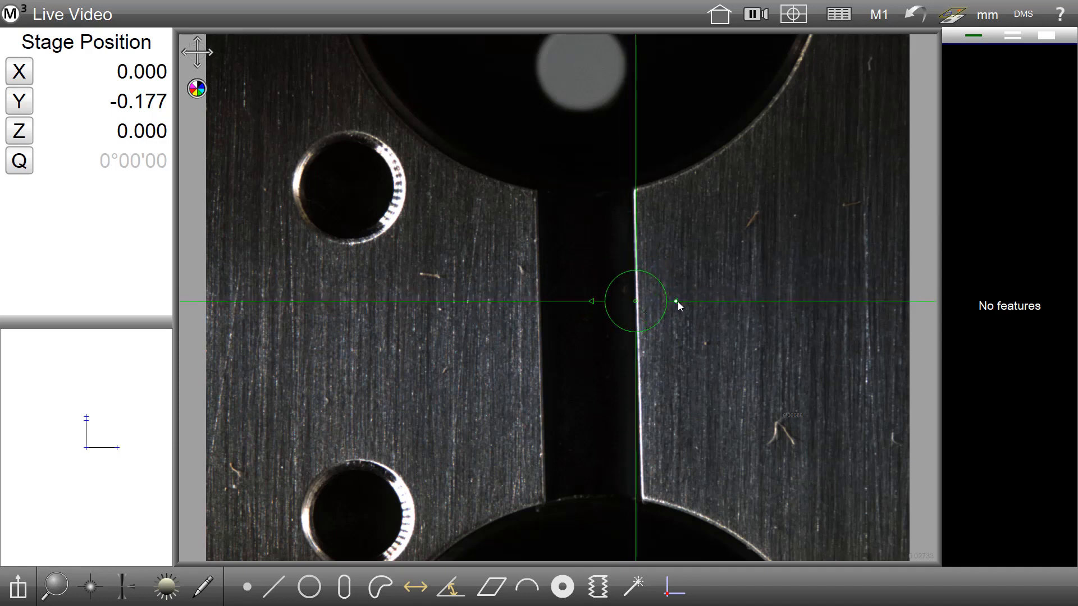
click(676, 301)
Step: Drag the crosshair up and down along the slot's right edge
drag(633, 361, 636, 327)
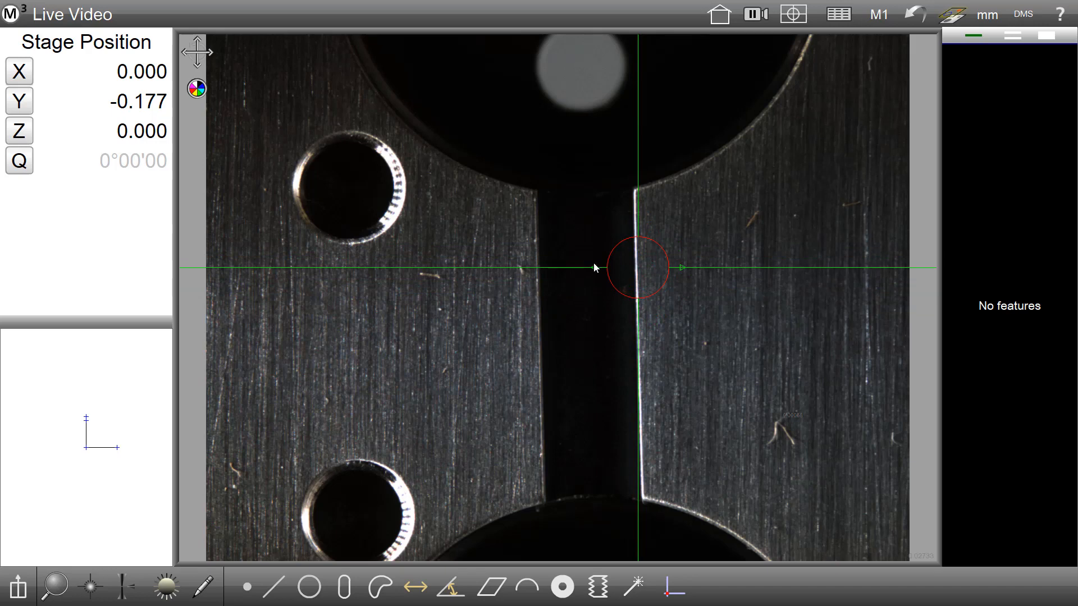
drag(635, 333, 644, 478)
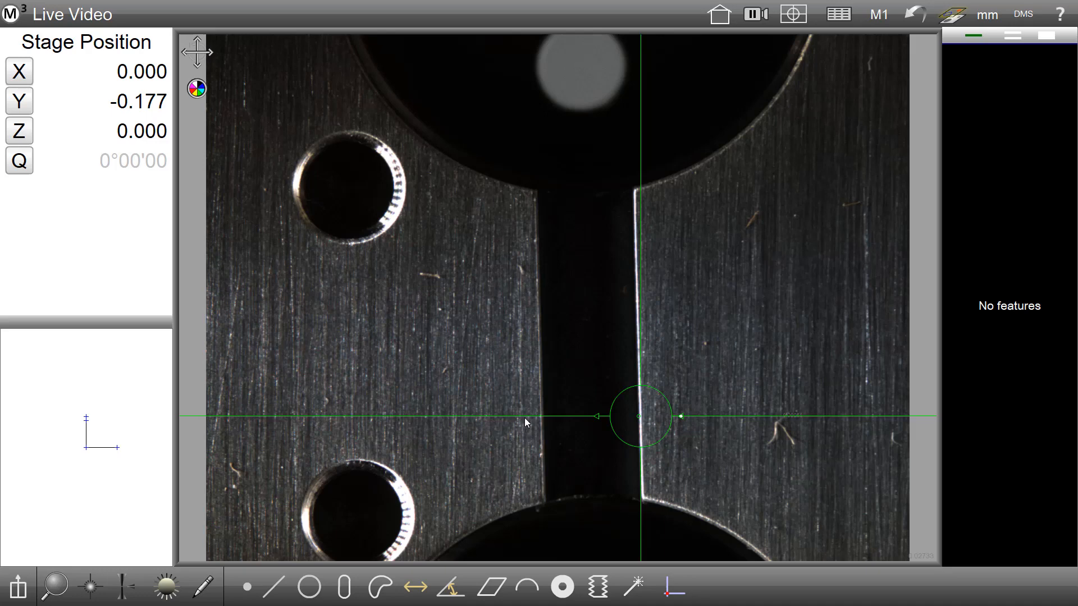
drag(524, 418, 521, 205)
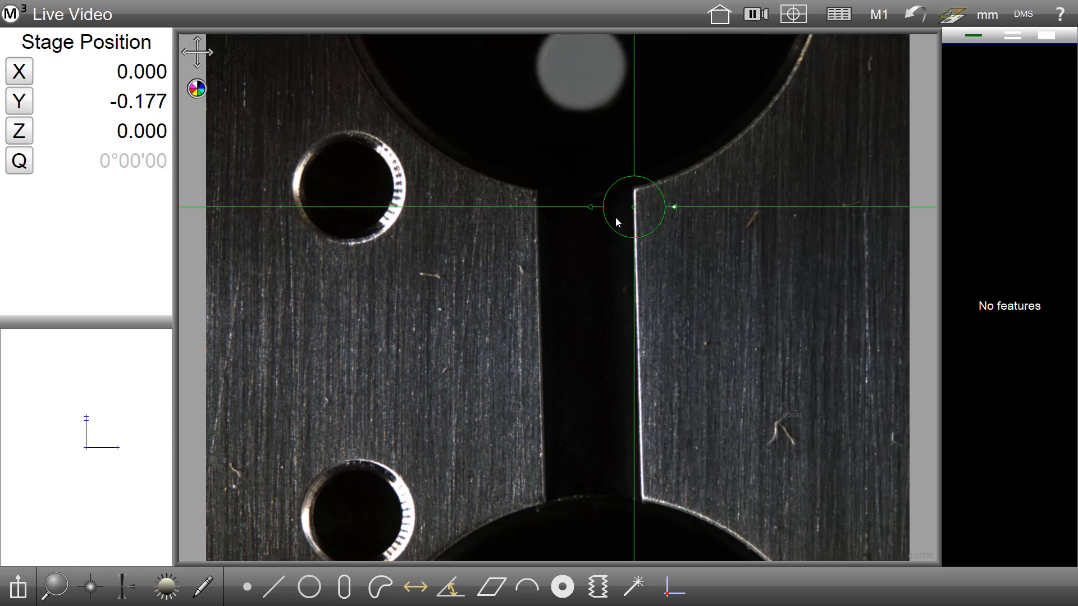
Step: Switch the crosshair's adjustment mode and move it along the slot's right edge toward its lower end
click(197, 54)
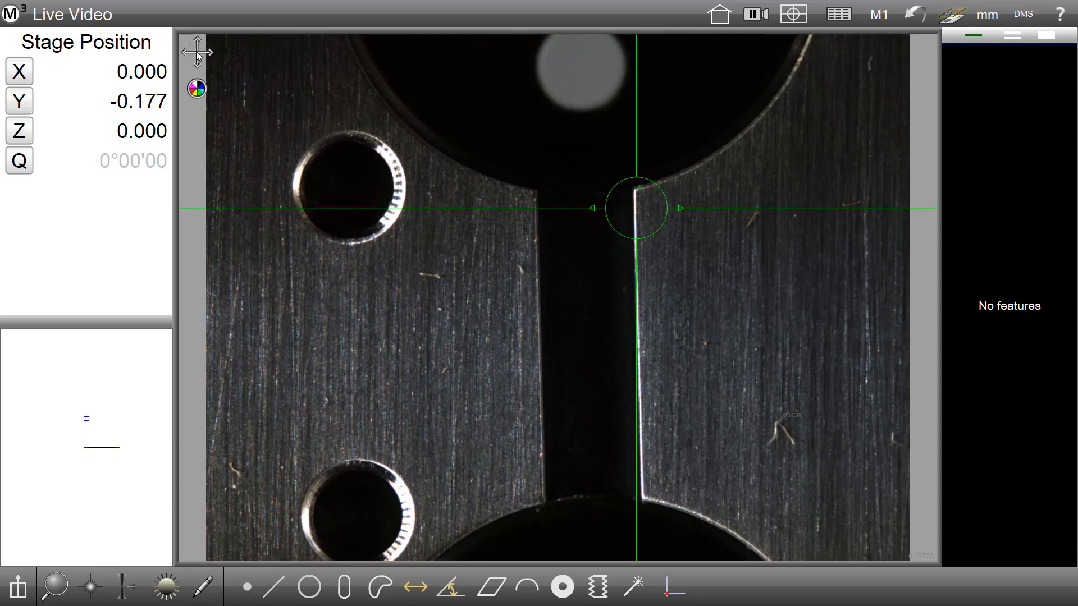
double_click(197, 55)
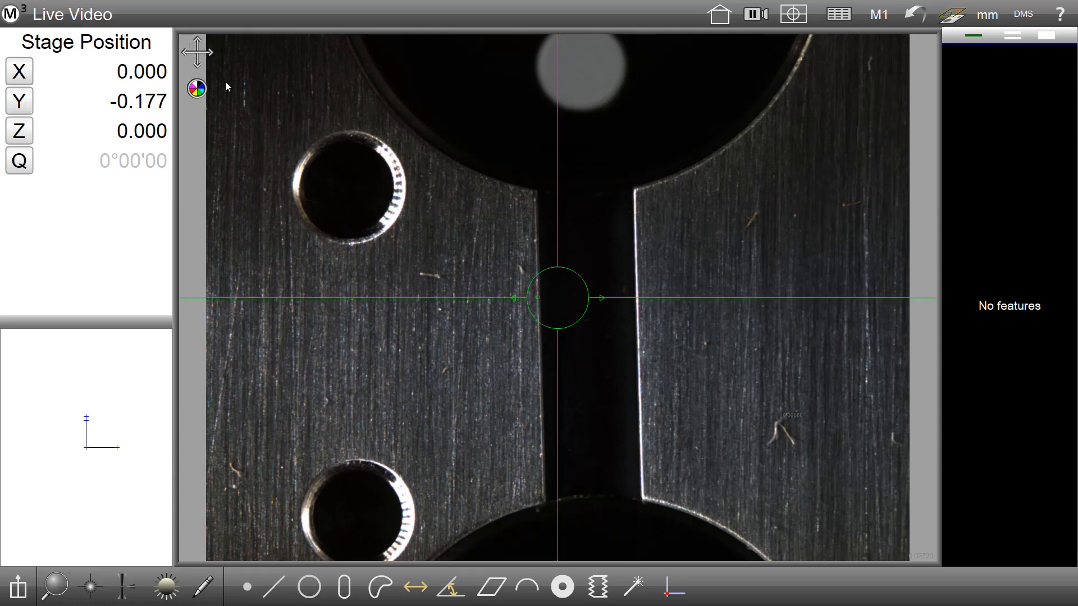
drag(436, 295, 514, 276)
click(681, 277)
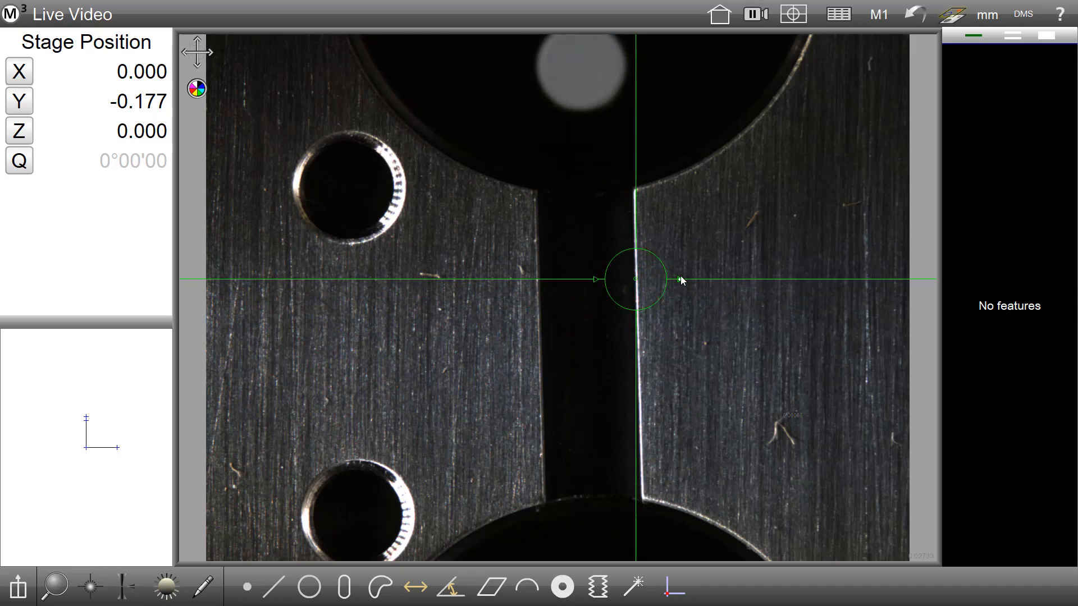
drag(634, 339, 633, 507)
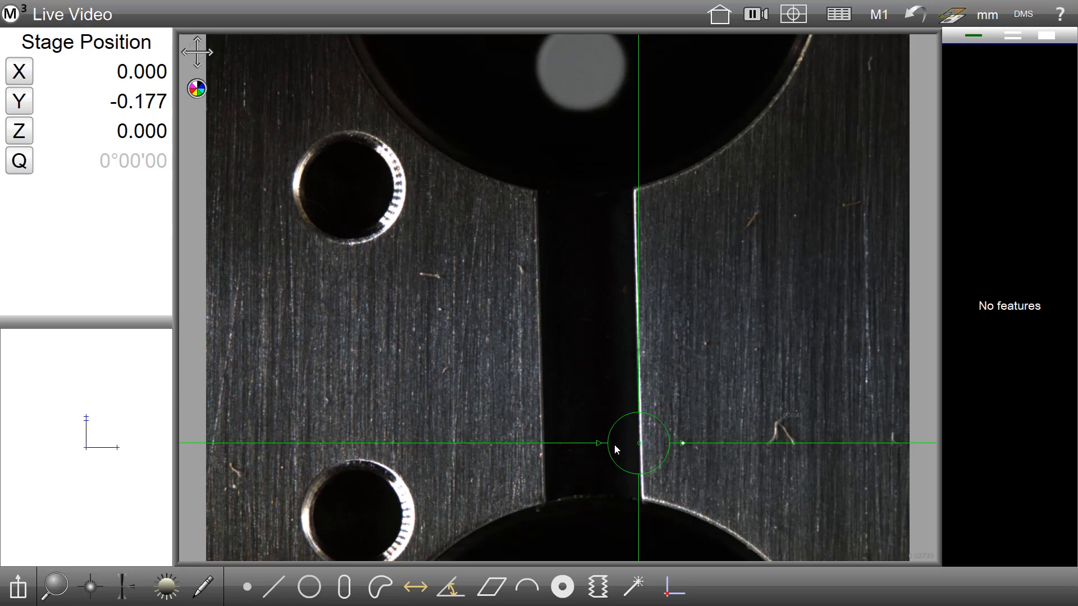
drag(629, 519, 640, 486)
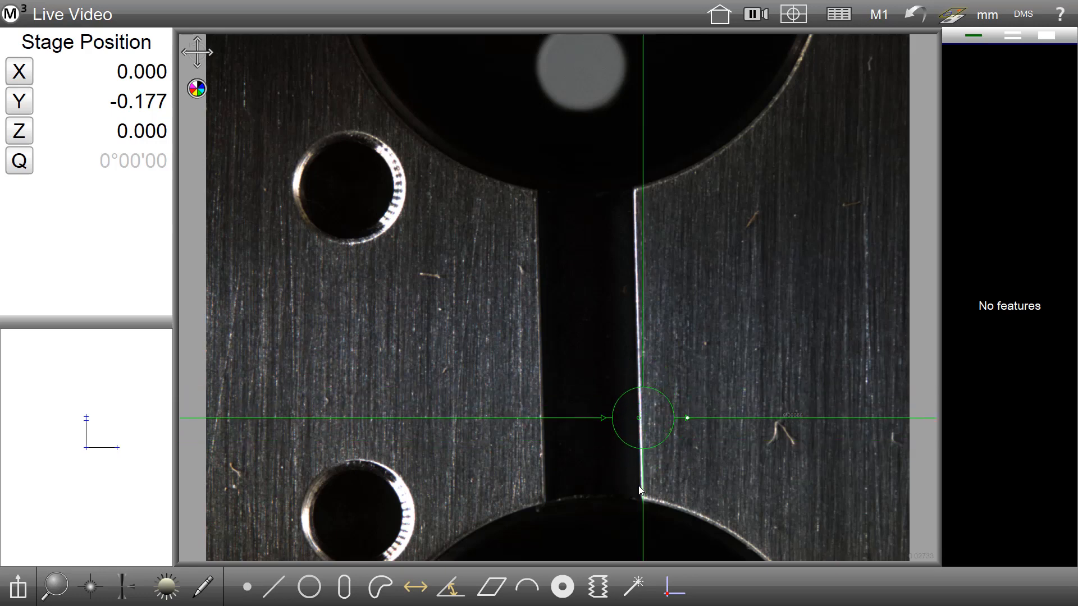
Step: Switch the crosshair to rotate mode and tilt it slightly
click(196, 54)
drag(507, 418, 559, 521)
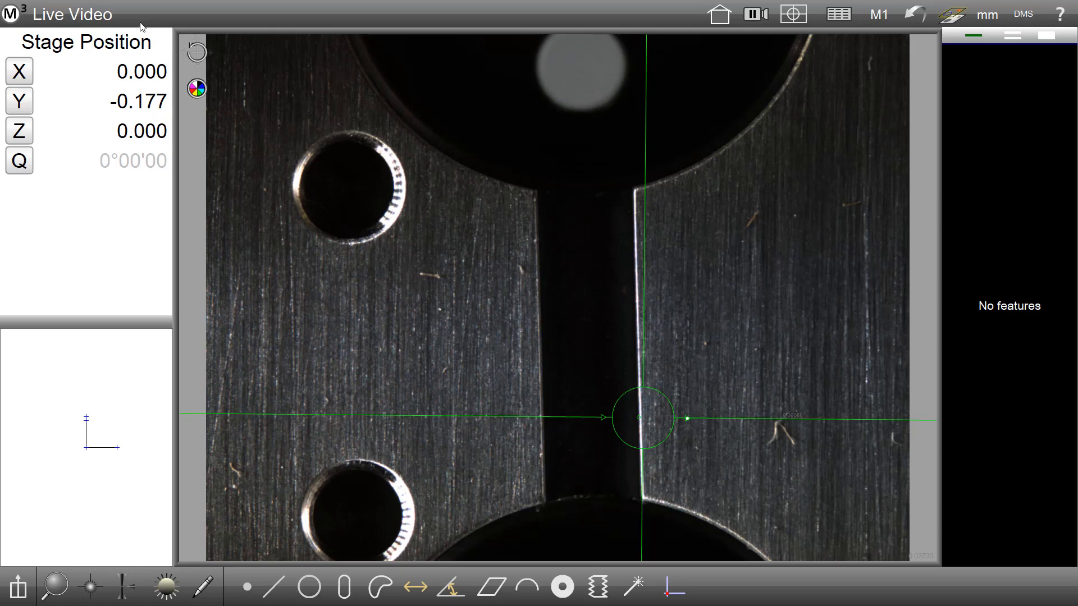
Step: Reset the crosshair, then measure a line from three points picked along the slot's right edge
click(190, 52)
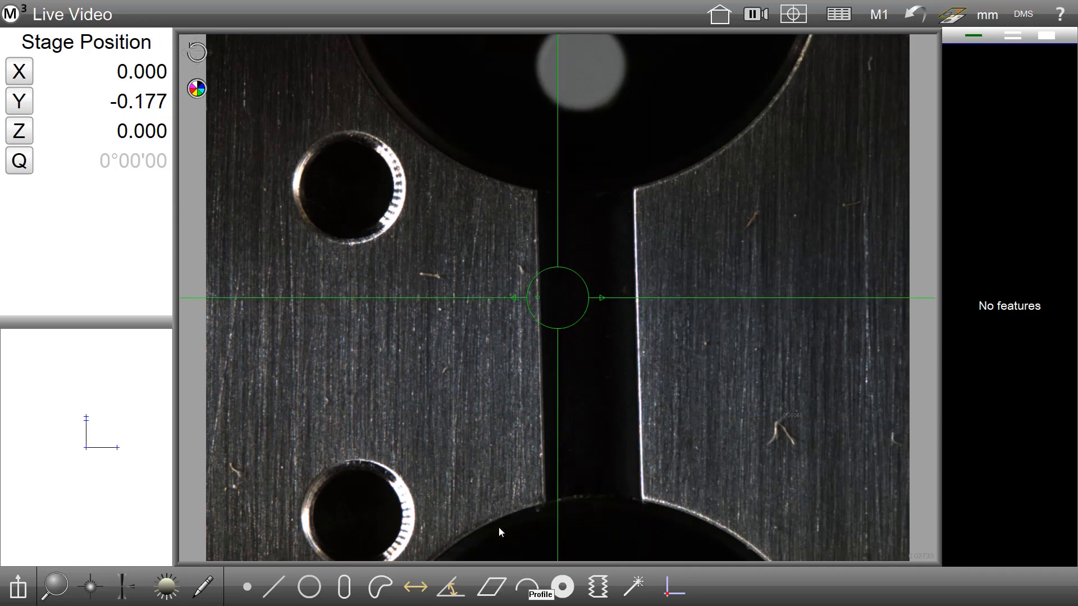
click(277, 588)
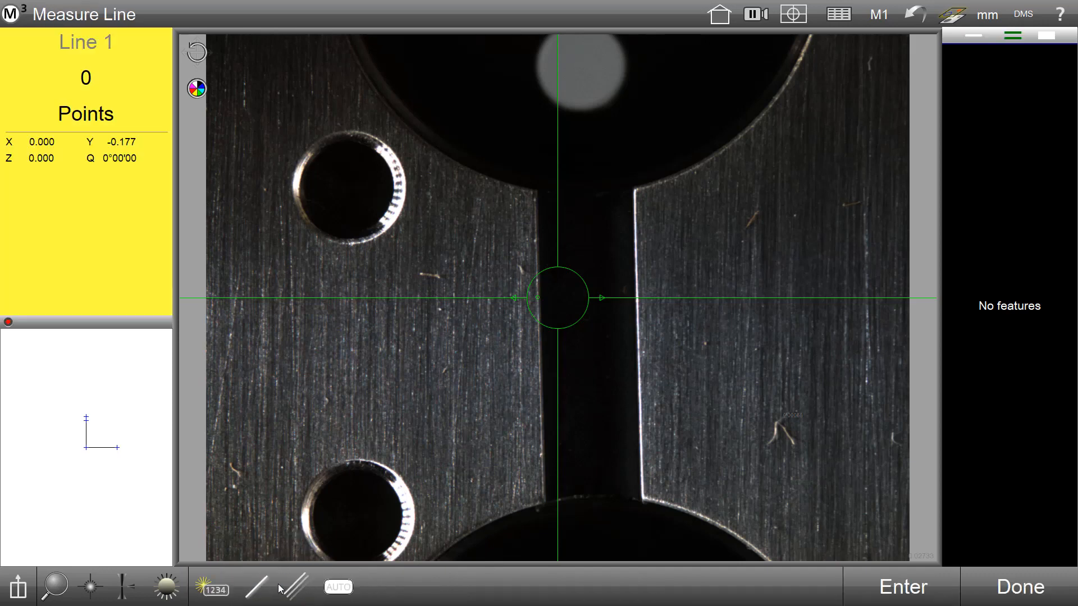
click(638, 441)
click(639, 329)
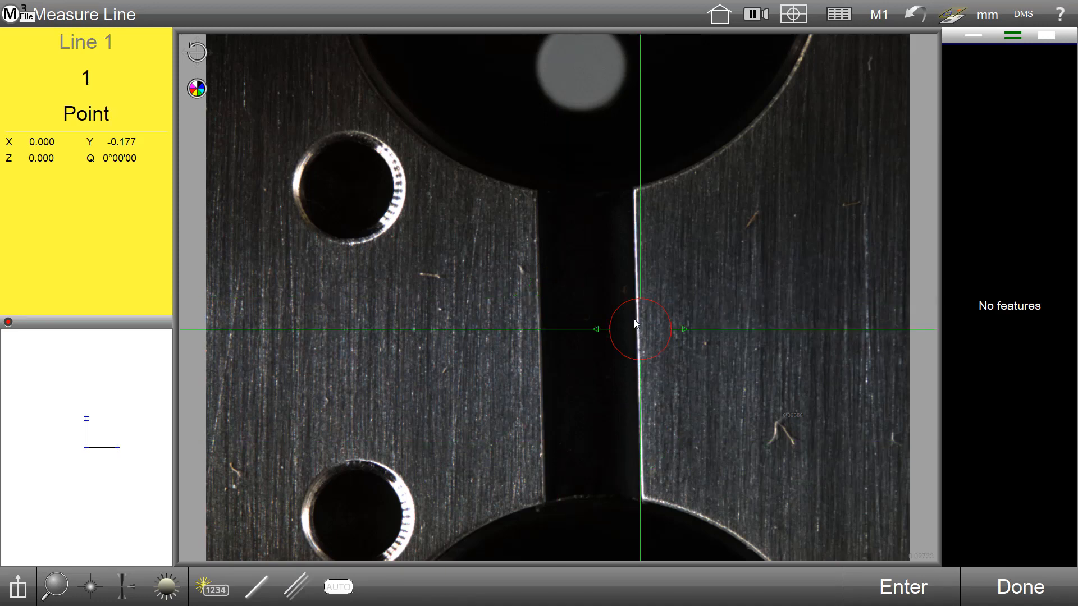
click(632, 223)
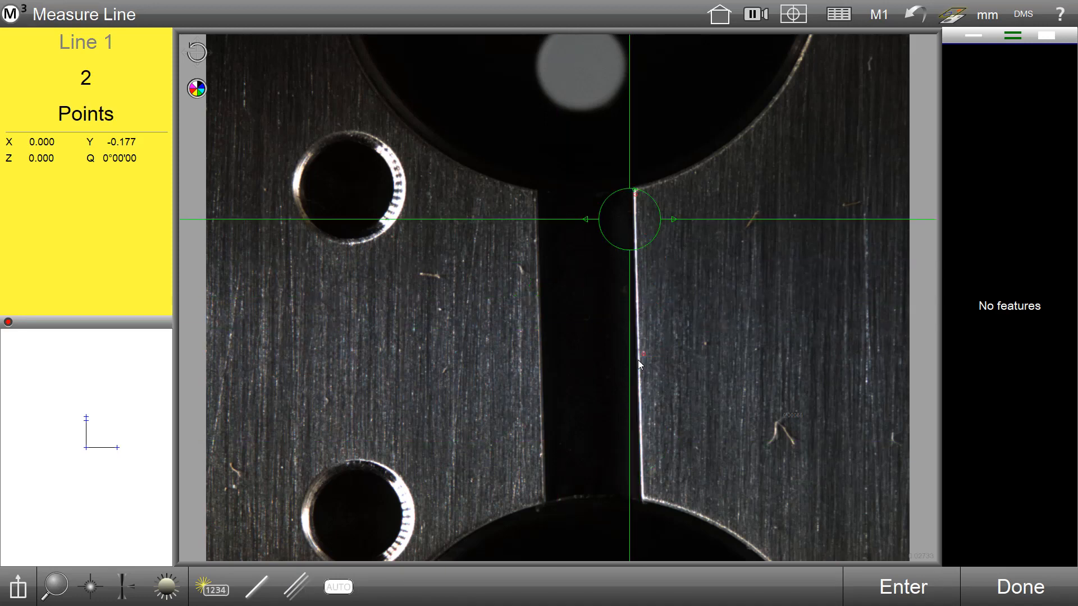
click(641, 475)
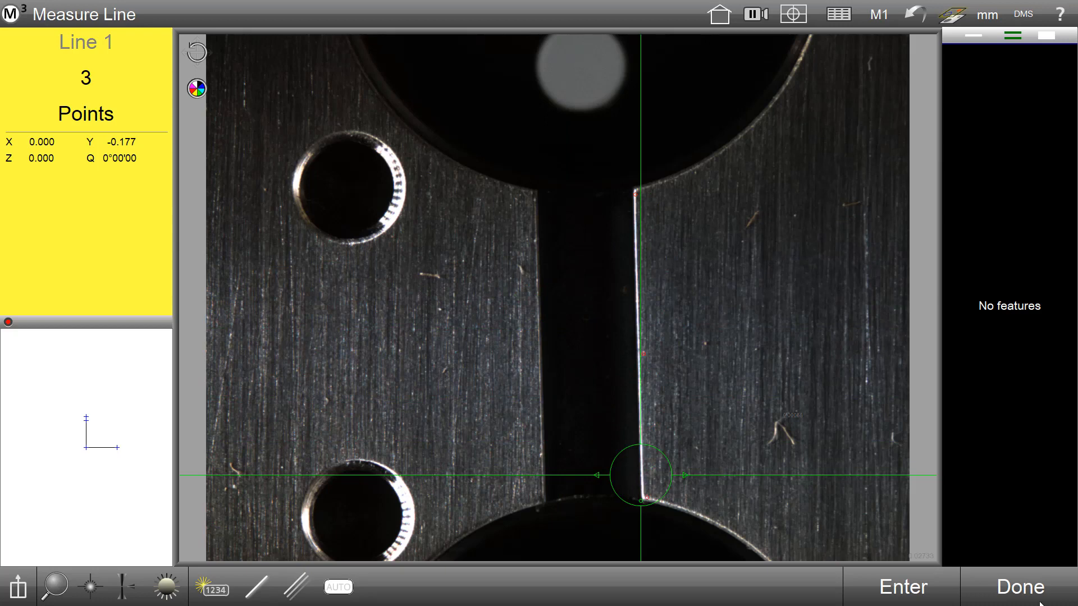
click(1021, 587)
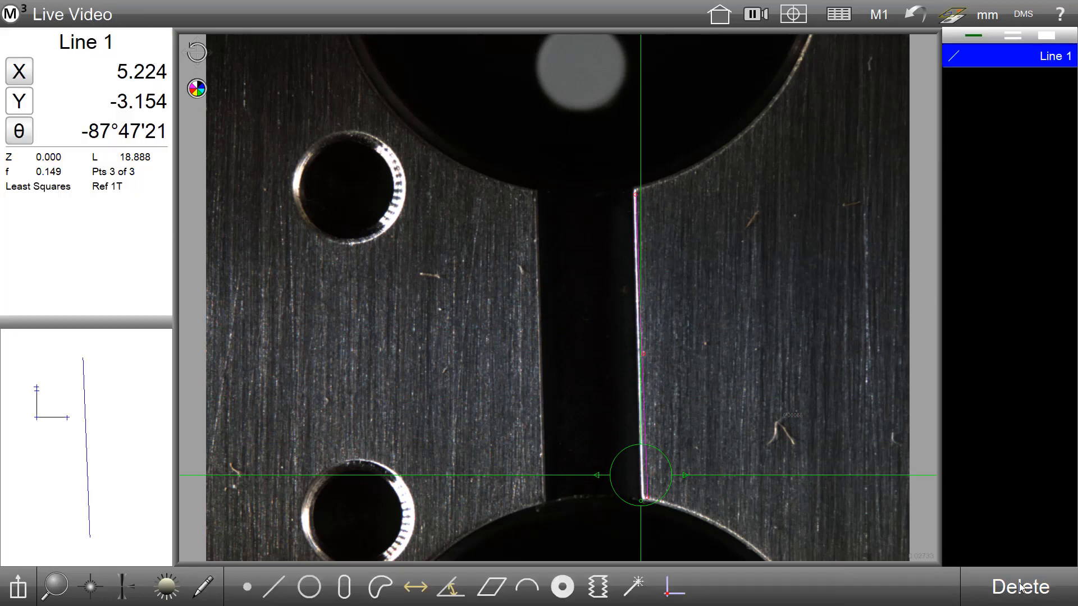
Step: Start a new part, accepting that all features are deleted from the feature list
click(20, 12)
click(33, 59)
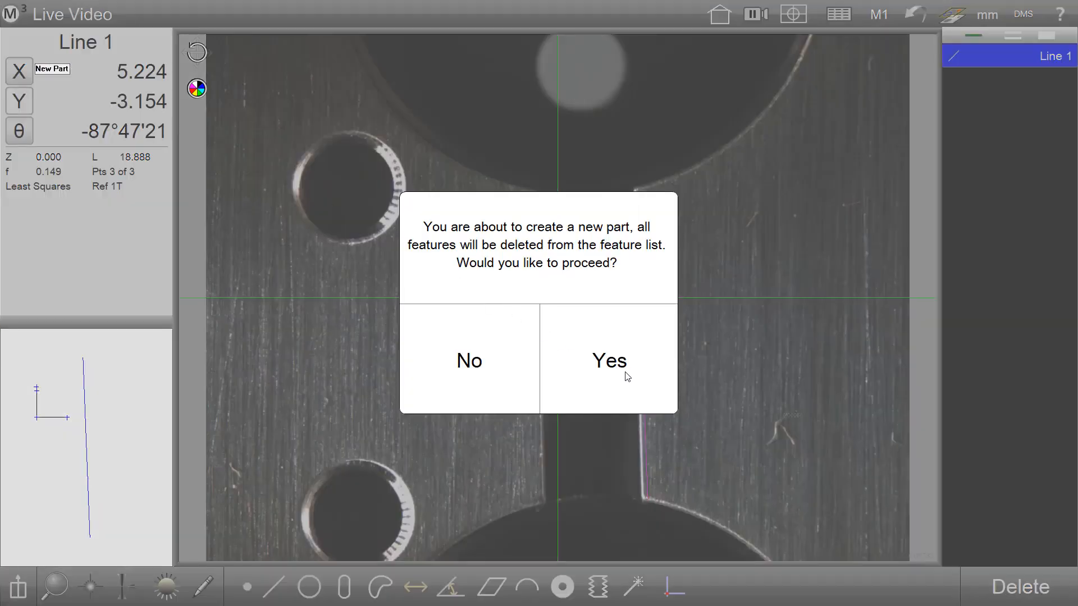
click(627, 373)
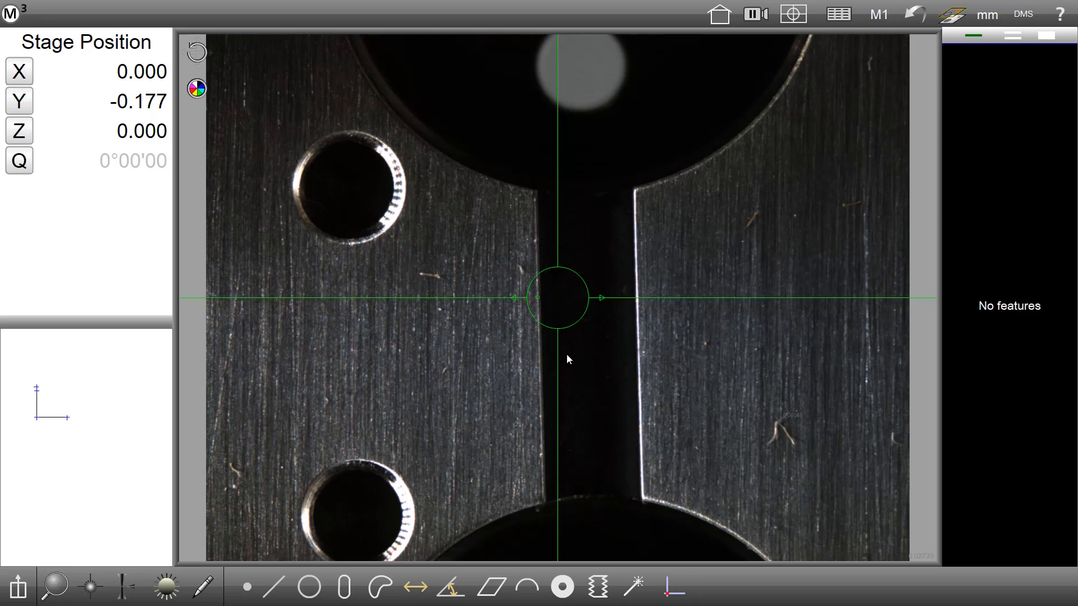
Step: Switch to the edge-detection probe tool and draw an arc probe across the upper hole's right edge
click(90, 587)
click(116, 486)
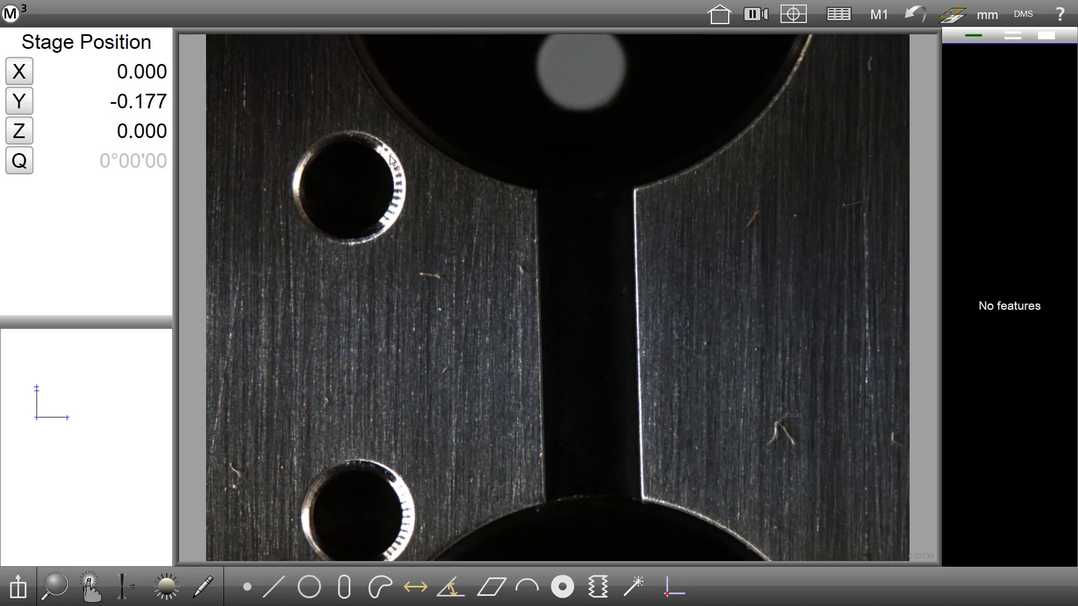
mouse_move(383, 141)
mouse_down()
mouse_move(403, 161)
mouse_move(388, 236)
mouse_move(374, 200)
mouse_up()
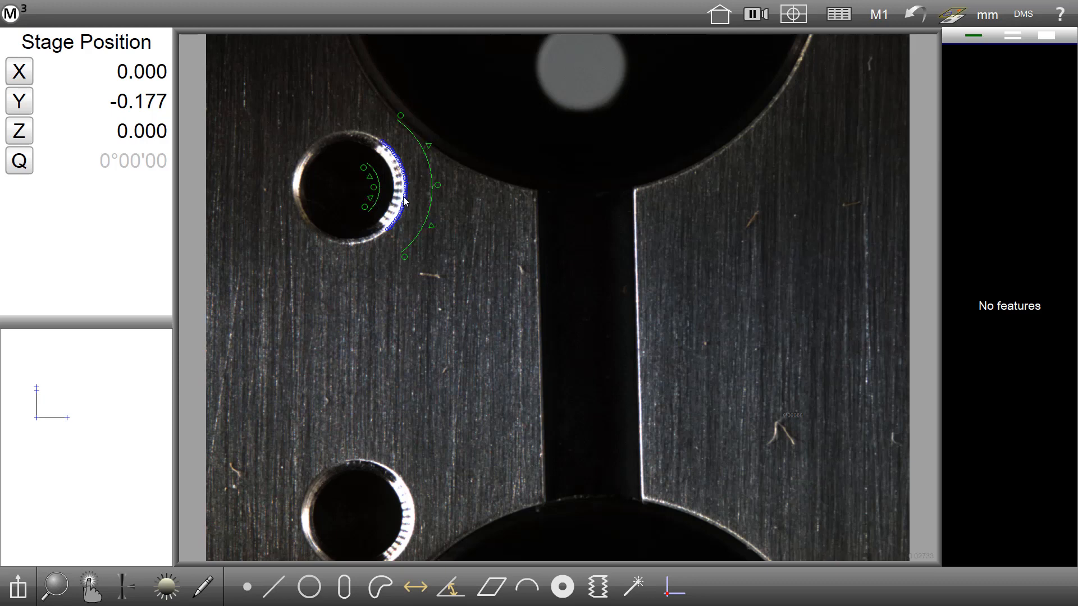
Step: Open the arc probe's settings and adjust its position and the threshold line in the intensity profile
drag(403, 198, 397, 189)
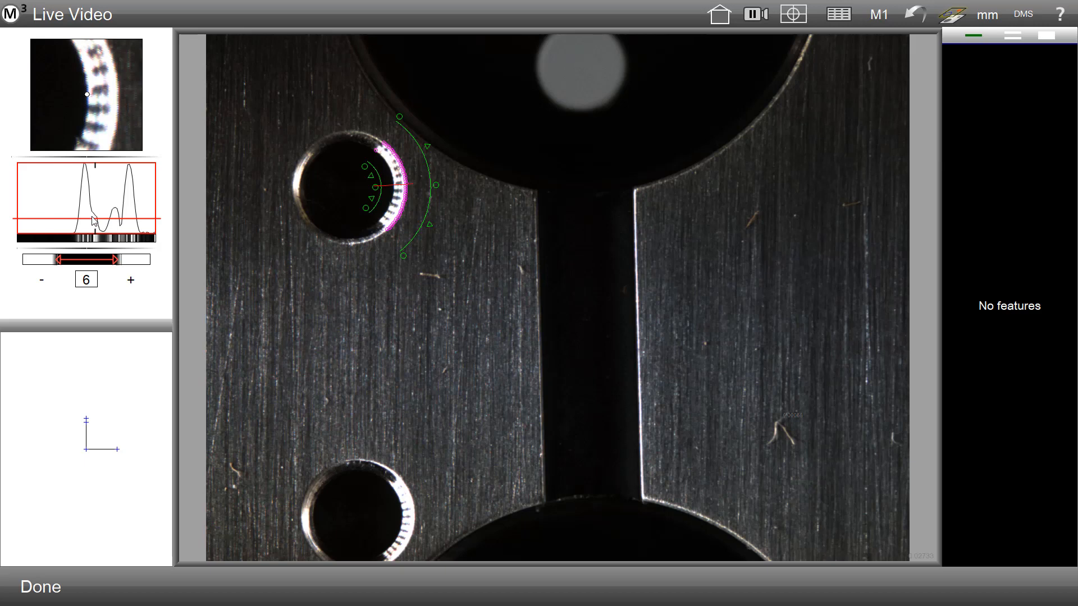
drag(94, 220, 141, 191)
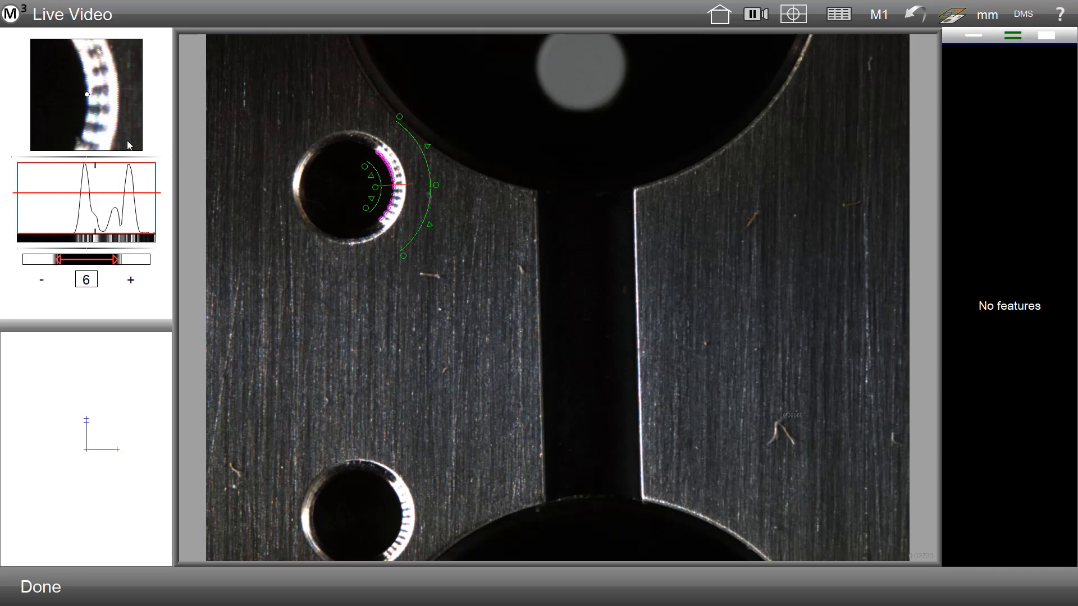
click(431, 226)
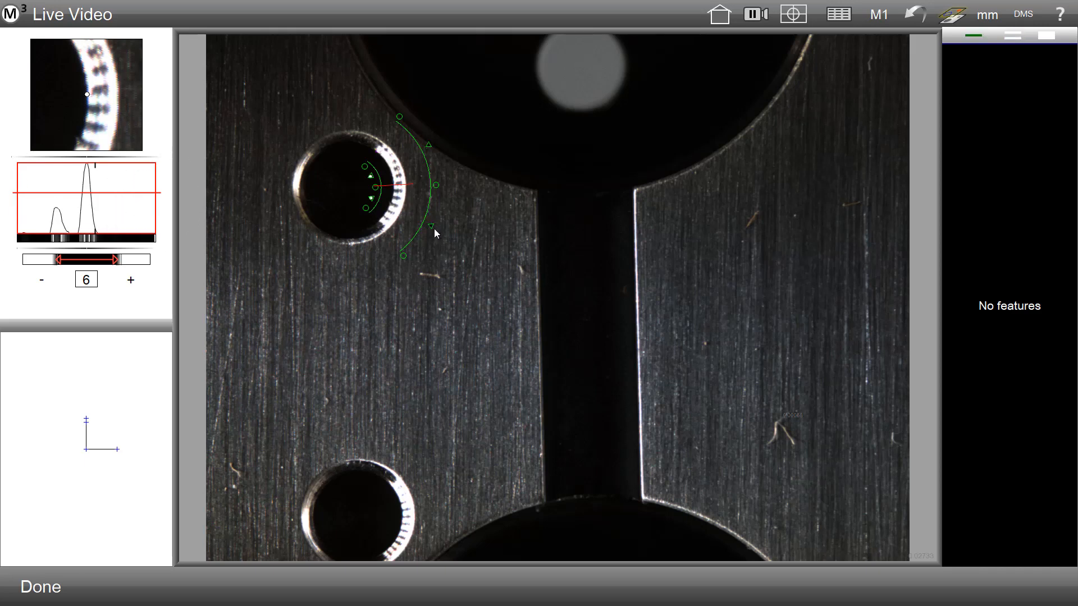
click(369, 203)
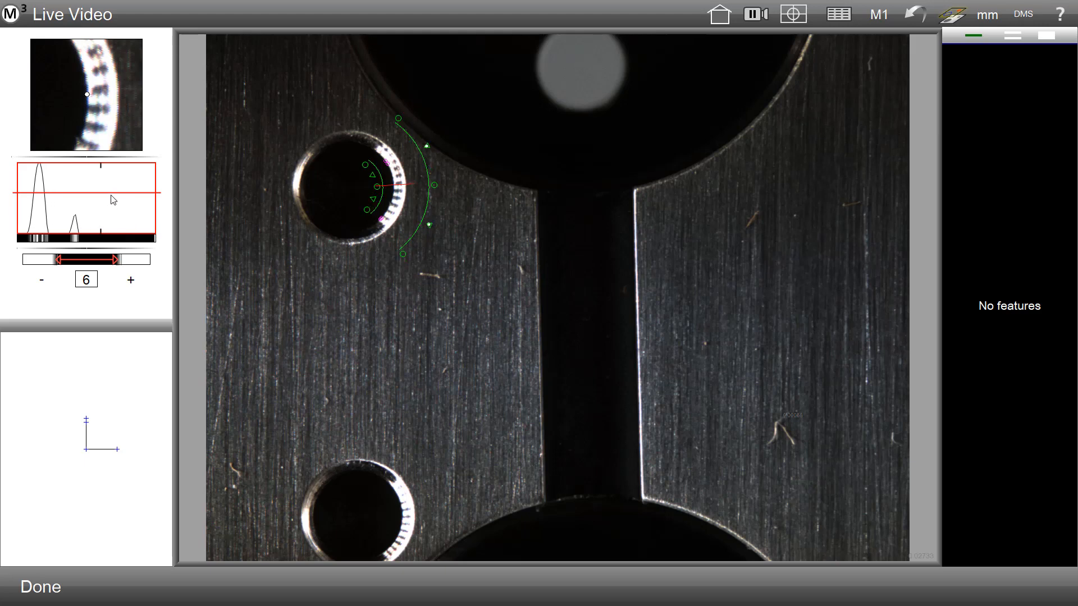
drag(114, 194, 119, 201)
drag(378, 202, 437, 218)
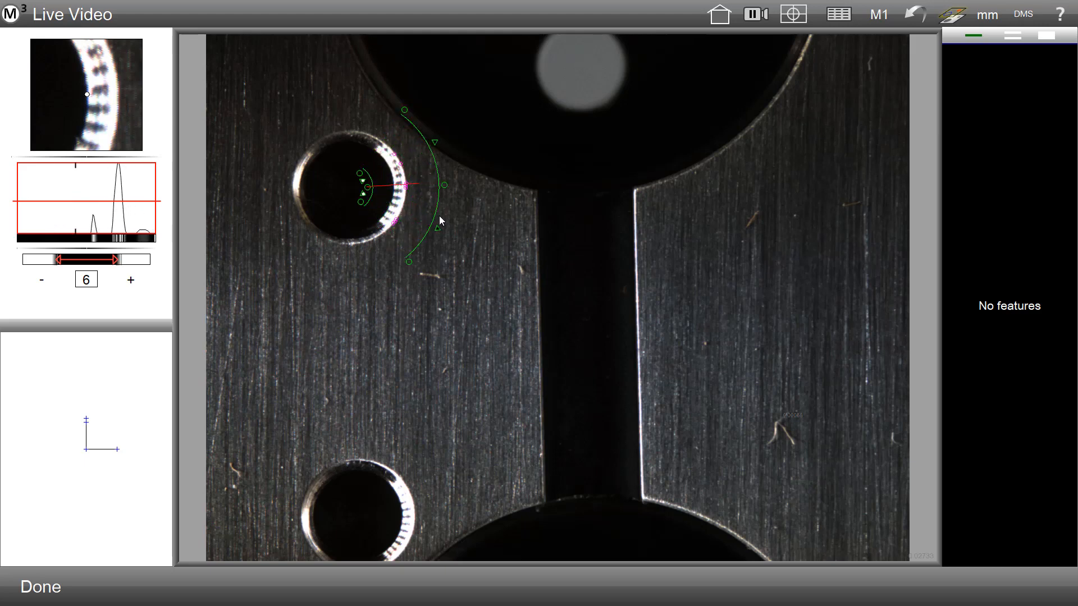
mouse_move(148, 201)
mouse_down()
mouse_move(149, 226)
mouse_move(151, 215)
mouse_up()
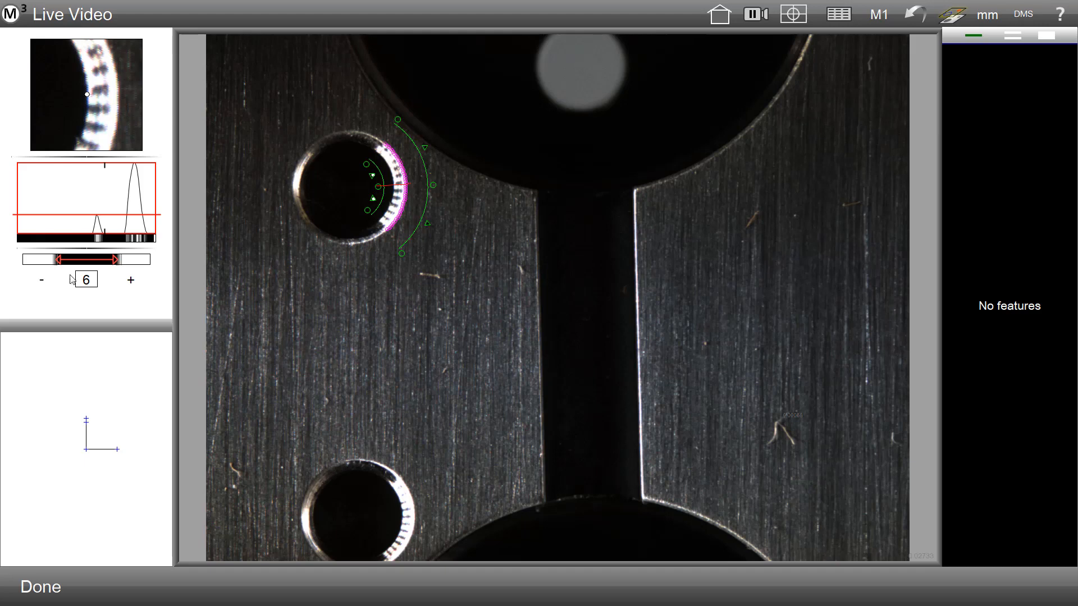
Step: Step the arc probe's numeric setting down and up, then close the probe settings
click(87, 281)
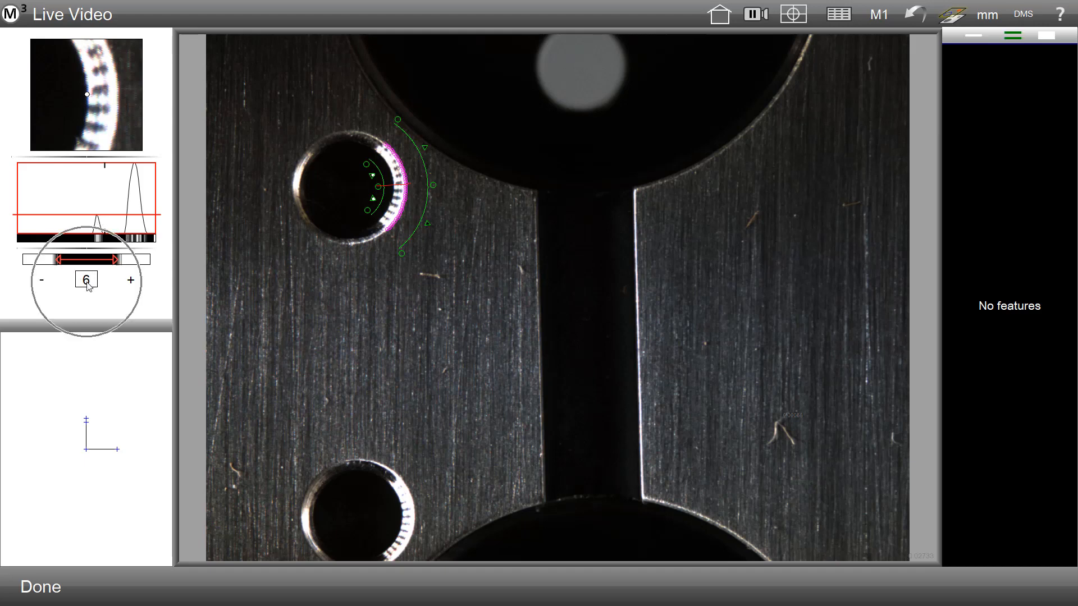
click(41, 280)
click(42, 281)
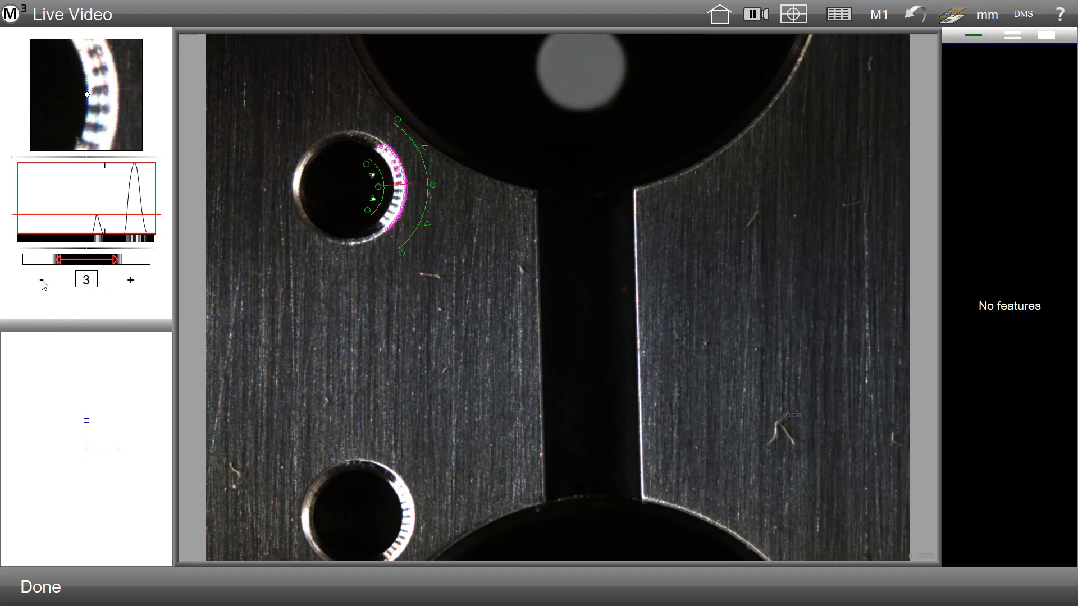
click(131, 281)
click(131, 280)
click(131, 281)
click(131, 281)
click(131, 281)
click(130, 281)
click(131, 281)
click(43, 283)
click(43, 283)
click(43, 283)
click(620, 223)
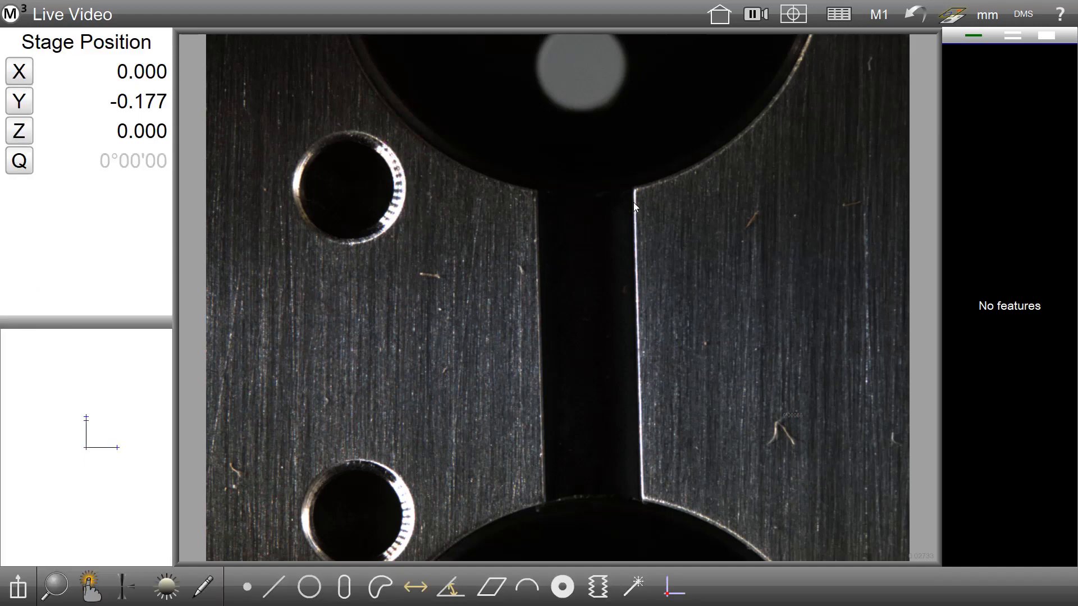
Step: Draw a line probe along the slot's right edge and open its settings
drag(648, 317, 643, 355)
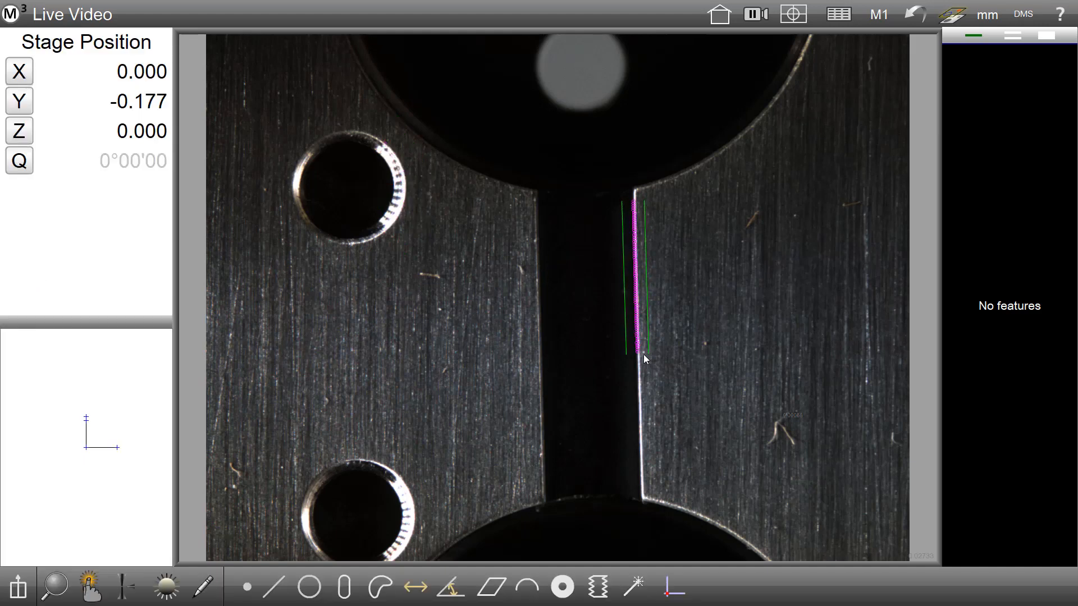
drag(655, 318, 637, 291)
click(668, 318)
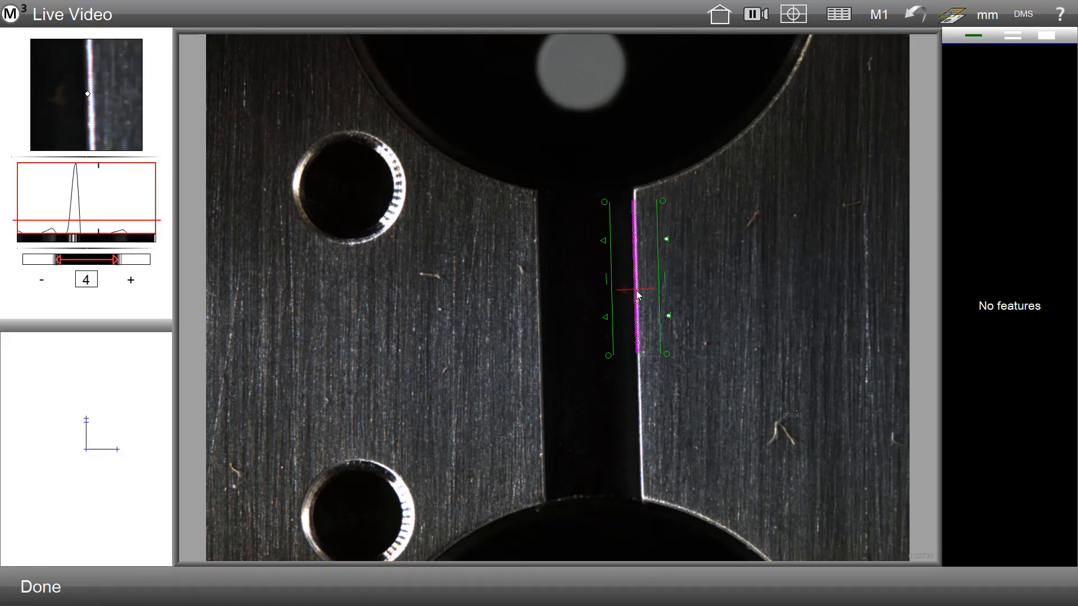
Step: Set the line probe's numeric setting to 5 and finish editing the probe
click(41, 281)
click(131, 283)
click(133, 285)
click(133, 285)
click(133, 285)
click(132, 284)
click(132, 283)
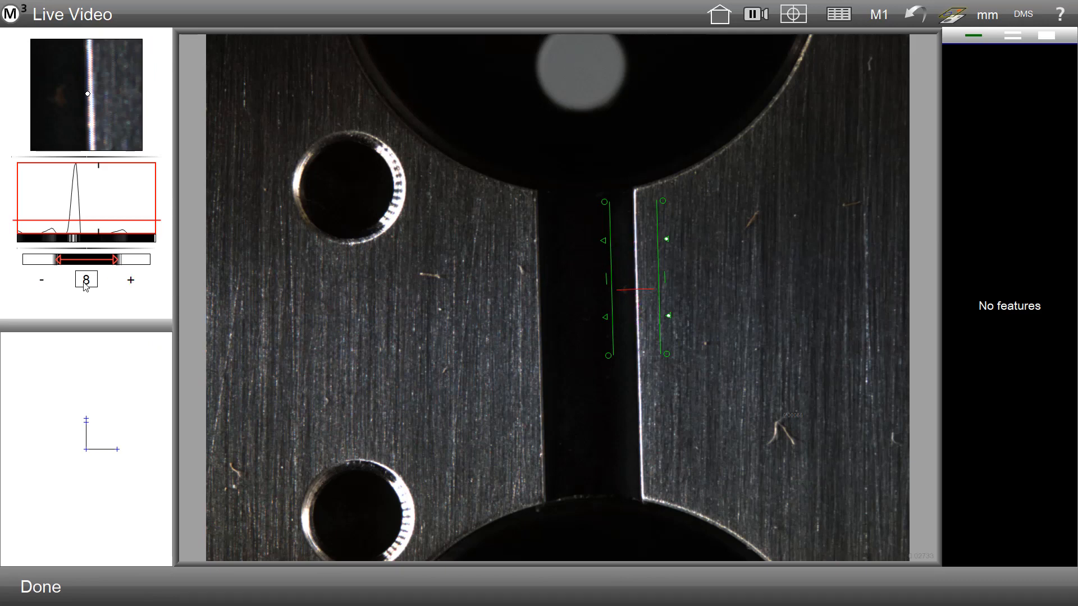
click(44, 284)
click(41, 283)
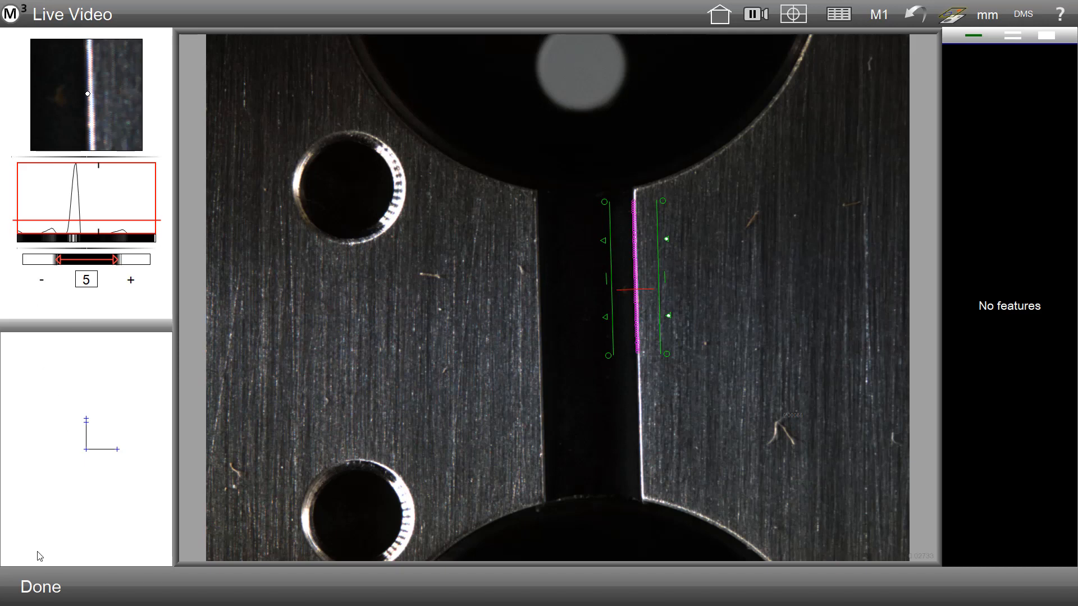
click(35, 589)
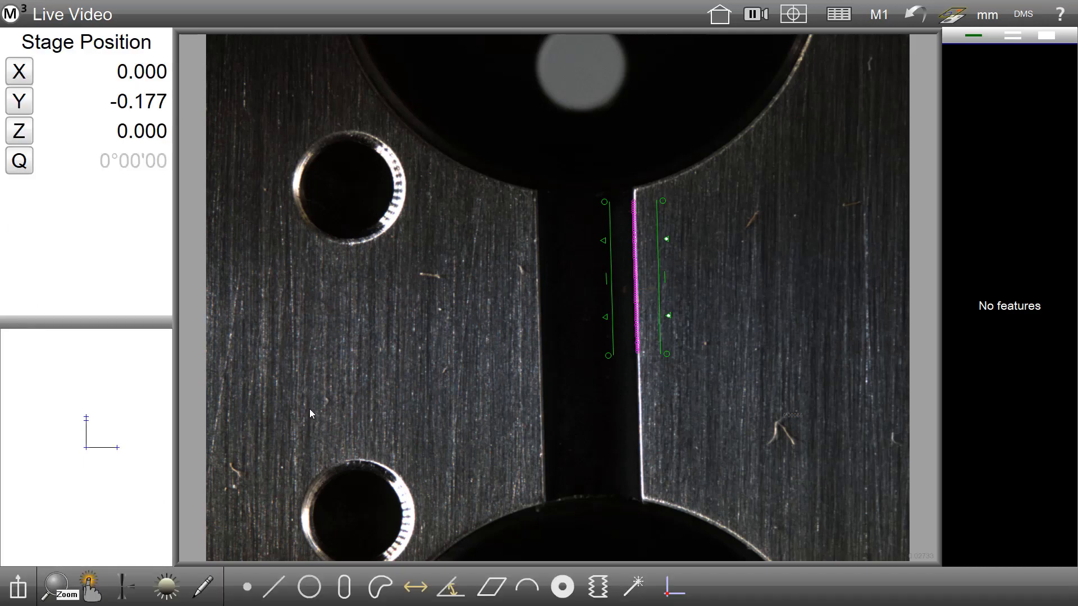